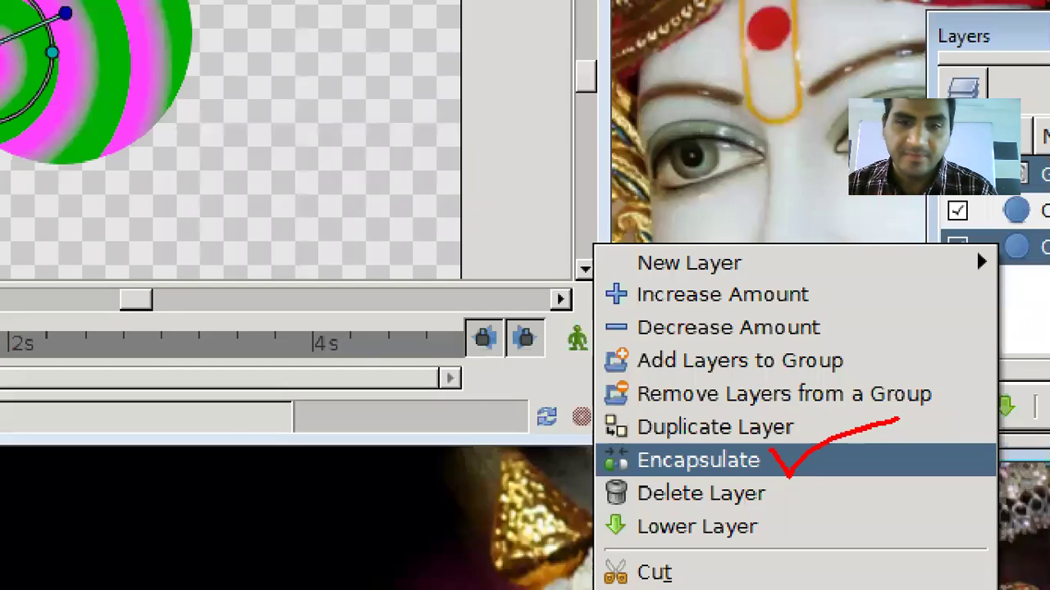
- Encapsulate the spiral gradient layer Gradient021 and the layer Circle099 into one inline canvas, leaving Circle100 outside
click(833, 397)
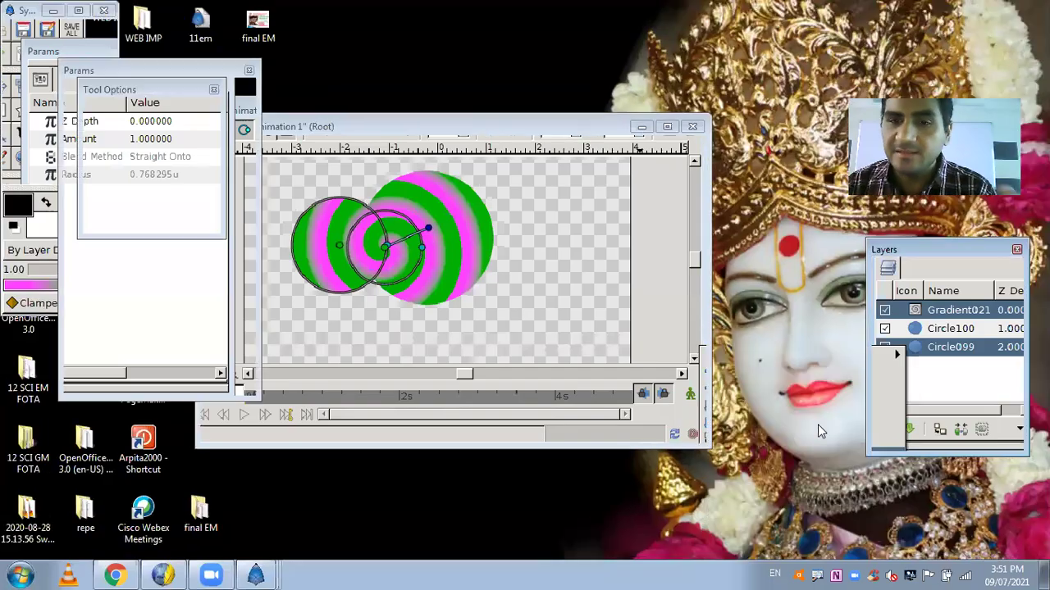
right_click(982, 176)
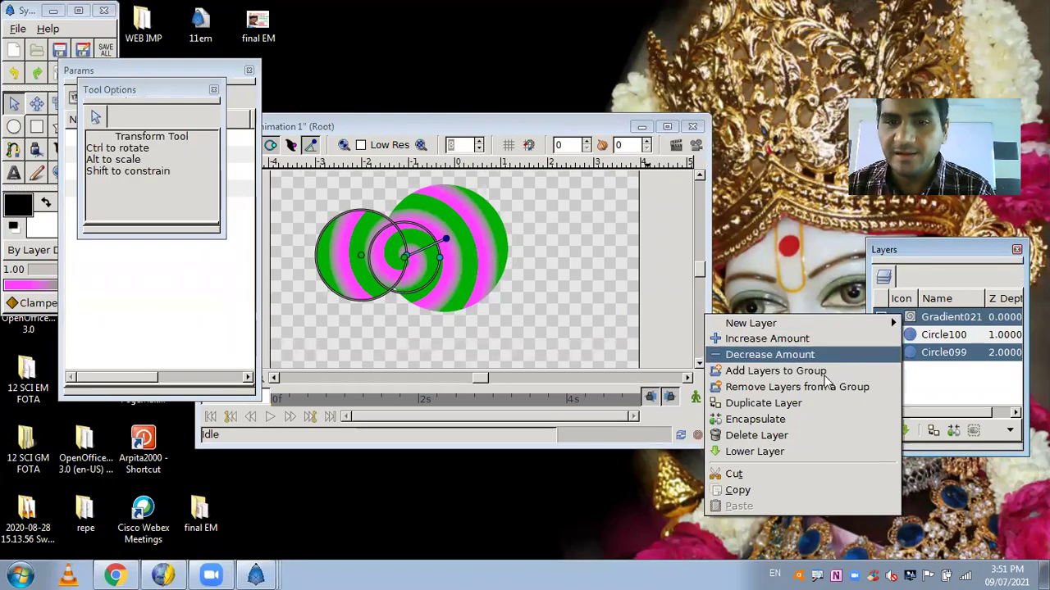
click(798, 420)
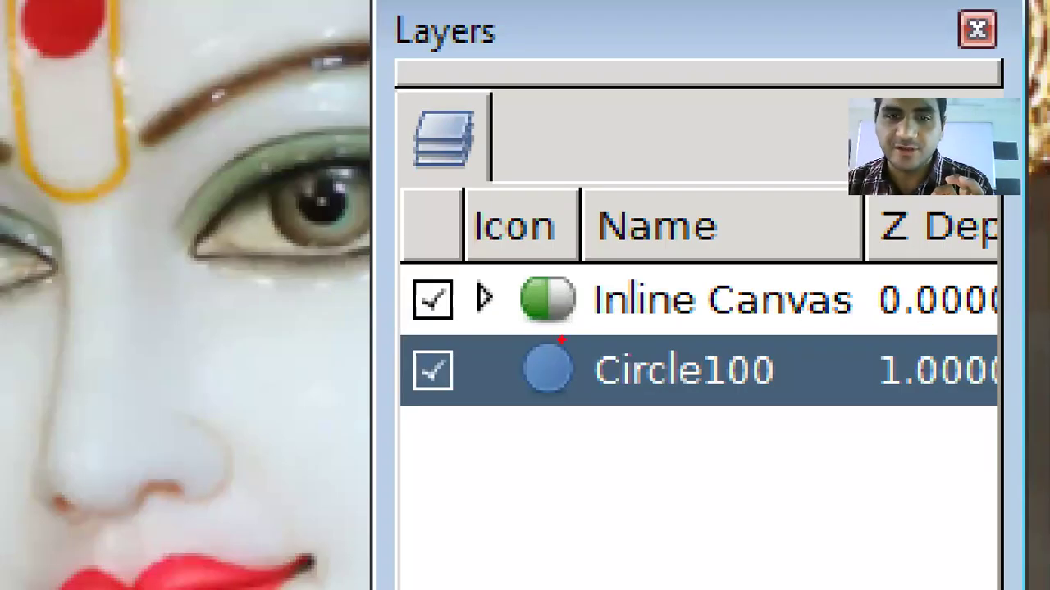
mouse_move(507, 329)
mouse_down()
mouse_move(865, 322)
mouse_move(829, 334)
mouse_up()
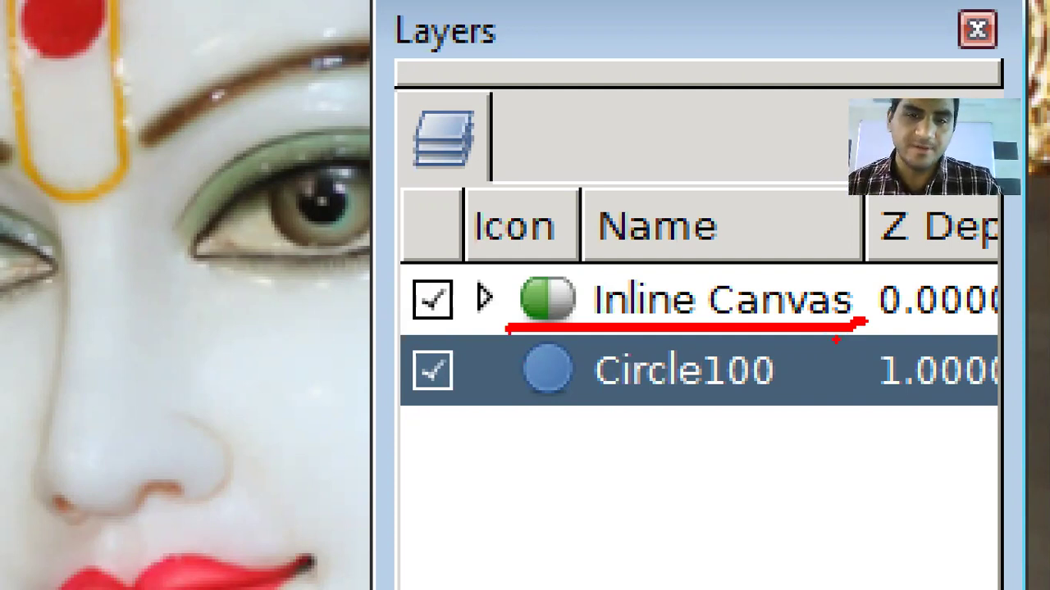
click(565, 250)
mouse_move(589, 272)
mouse_down()
mouse_move(538, 268)
mouse_move(506, 312)
mouse_move(510, 331)
mouse_move(594, 275)
mouse_up()
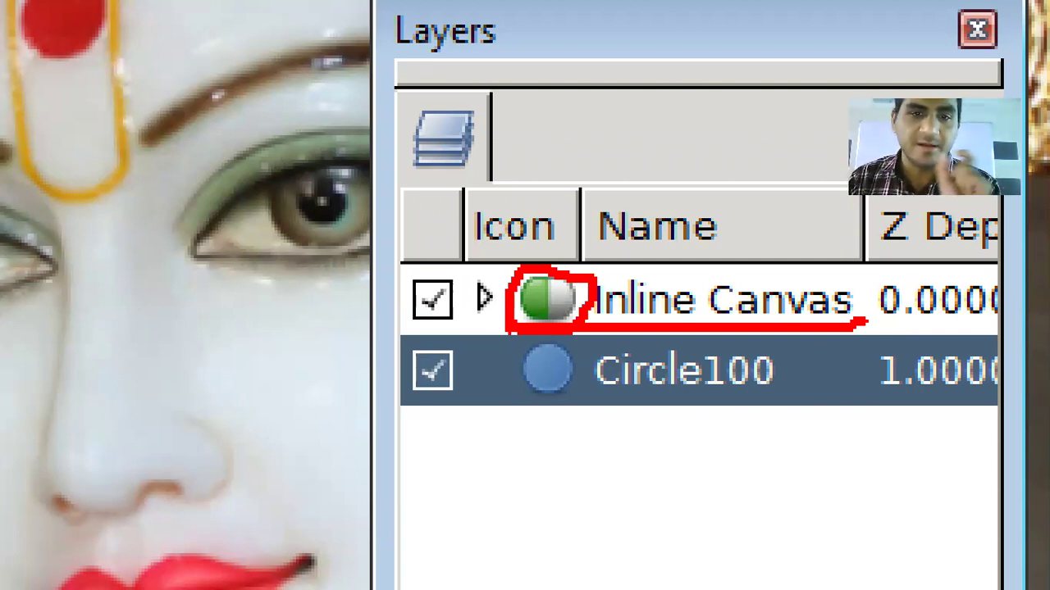
mouse_move(493, 275)
mouse_down()
mouse_move(458, 275)
mouse_move(450, 328)
mouse_move(518, 297)
mouse_up()
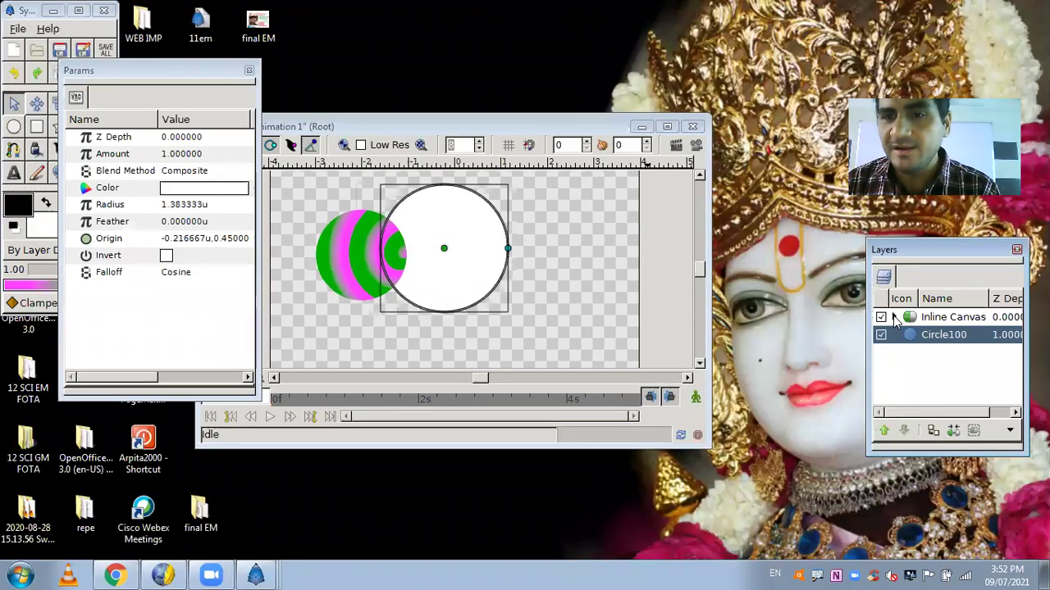
- Expand the Inline Canvas group in the layer list to examine the layers it contains
click(895, 318)
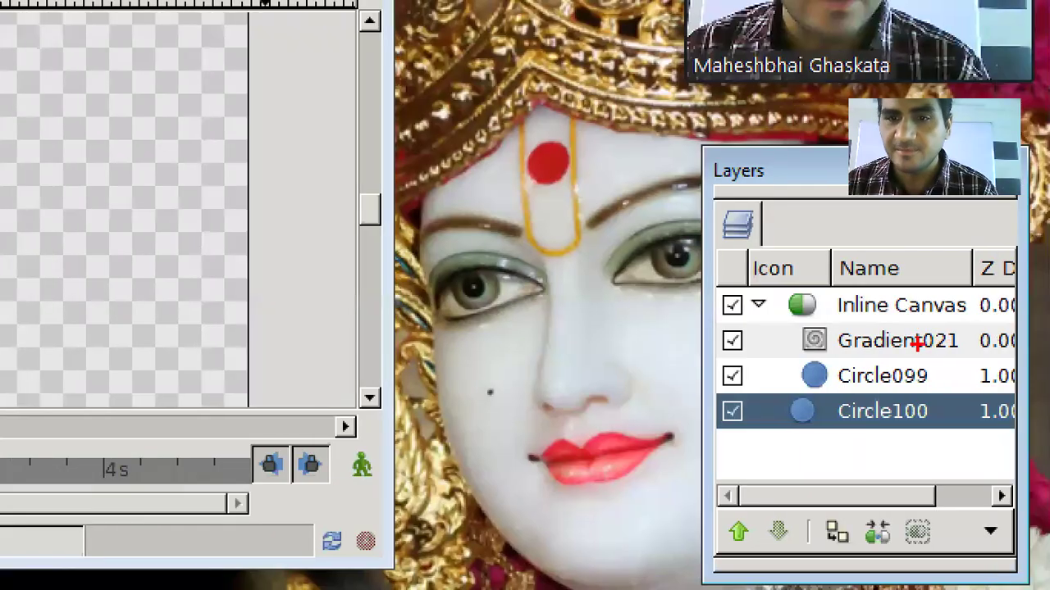
drag(784, 333, 822, 331)
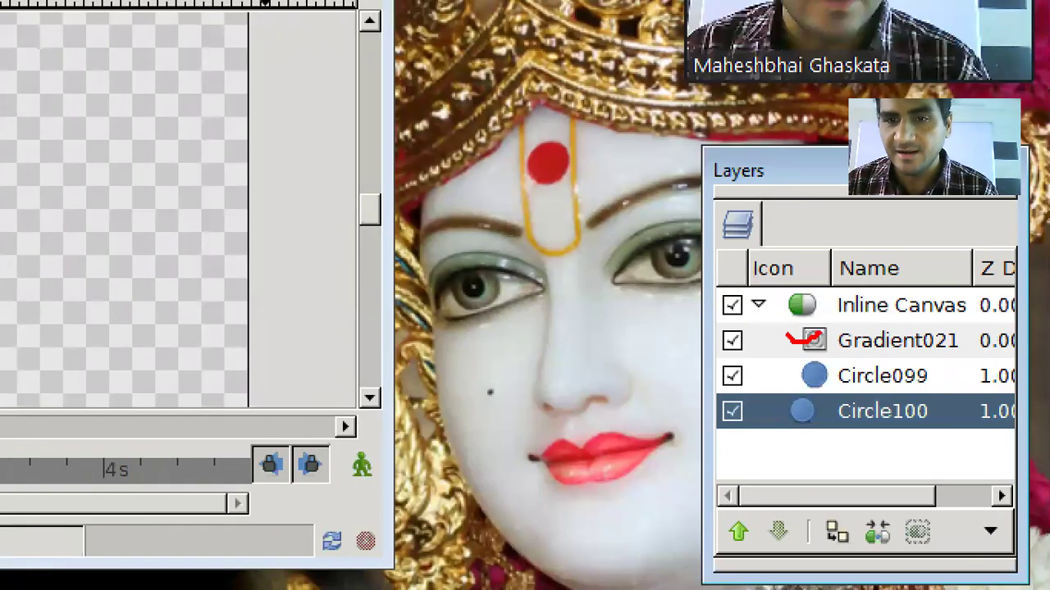
drag(792, 378, 830, 352)
mouse_move(859, 315)
mouse_down()
mouse_move(951, 314)
mouse_move(945, 322)
mouse_up()
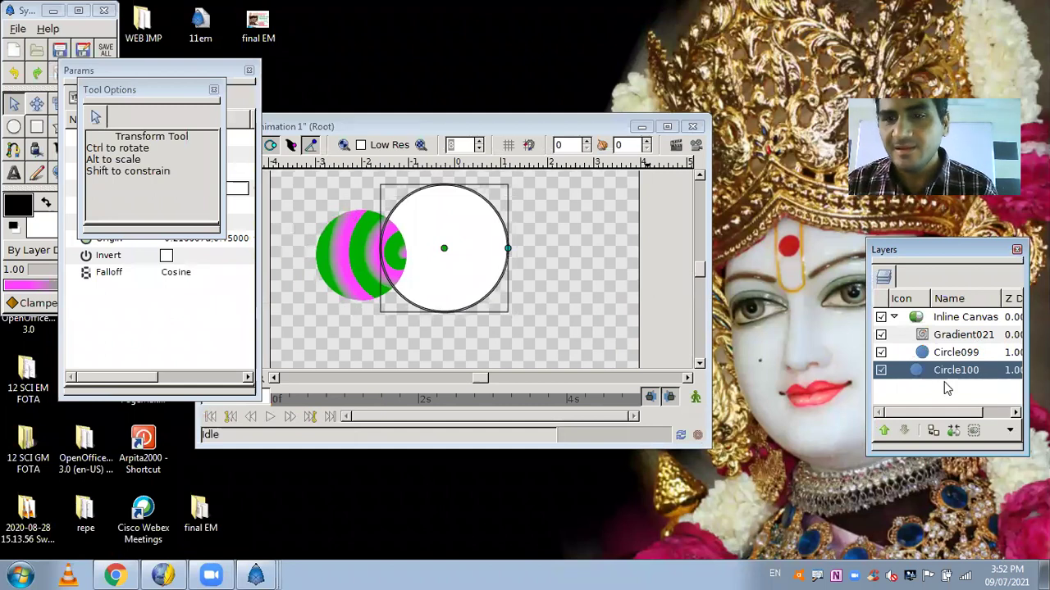
- Draw a circle with a radius of about 1.08u overlapping the right edge of the large white circle
click(213, 90)
click(13, 126)
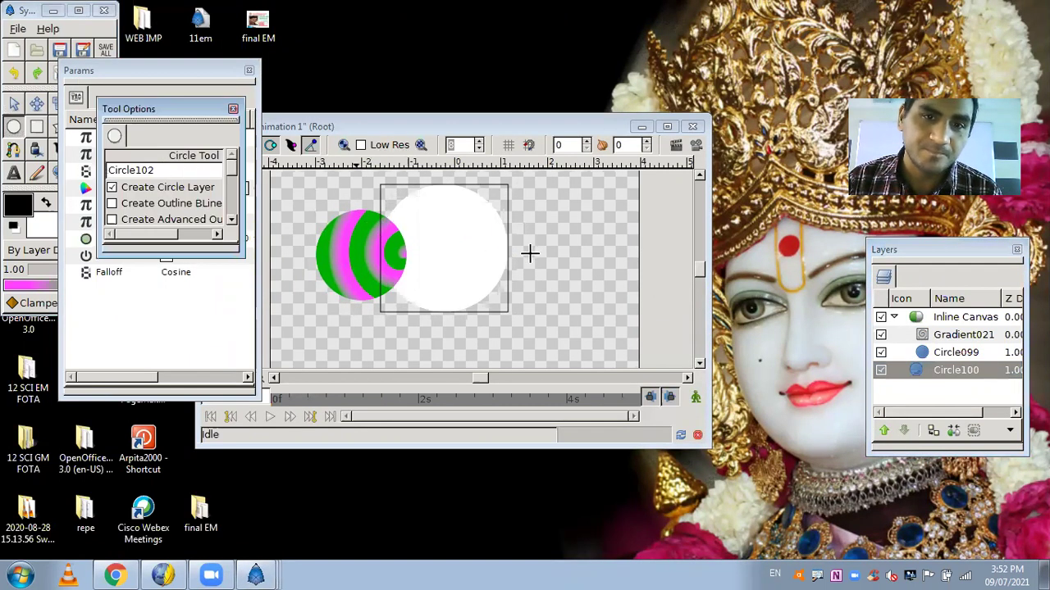
drag(494, 241, 547, 283)
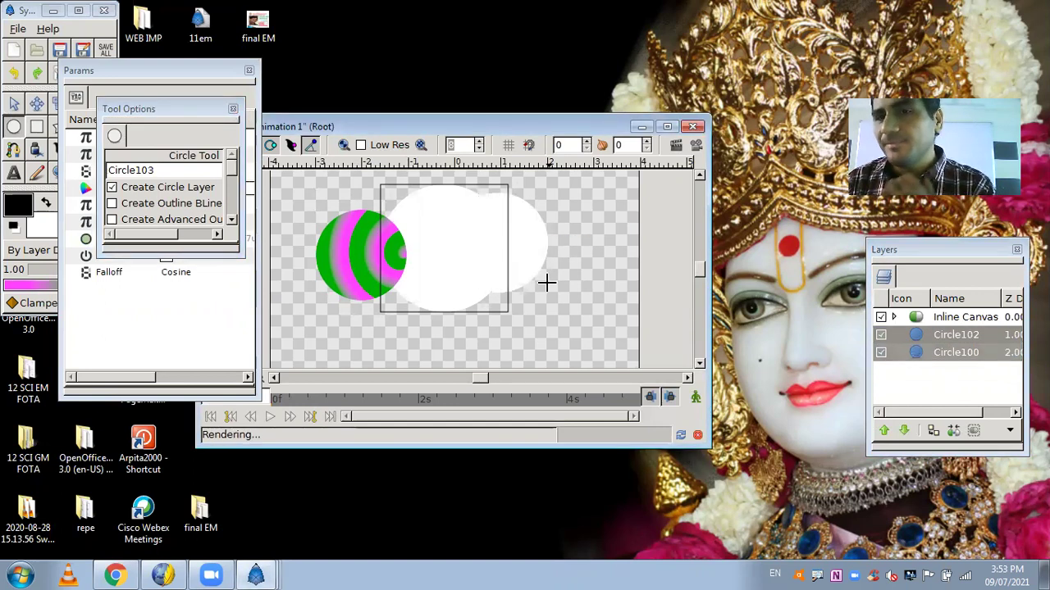
- Move Circle102 into the Inline Canvas group under the gradient layer and back out below Circle100
click(893, 317)
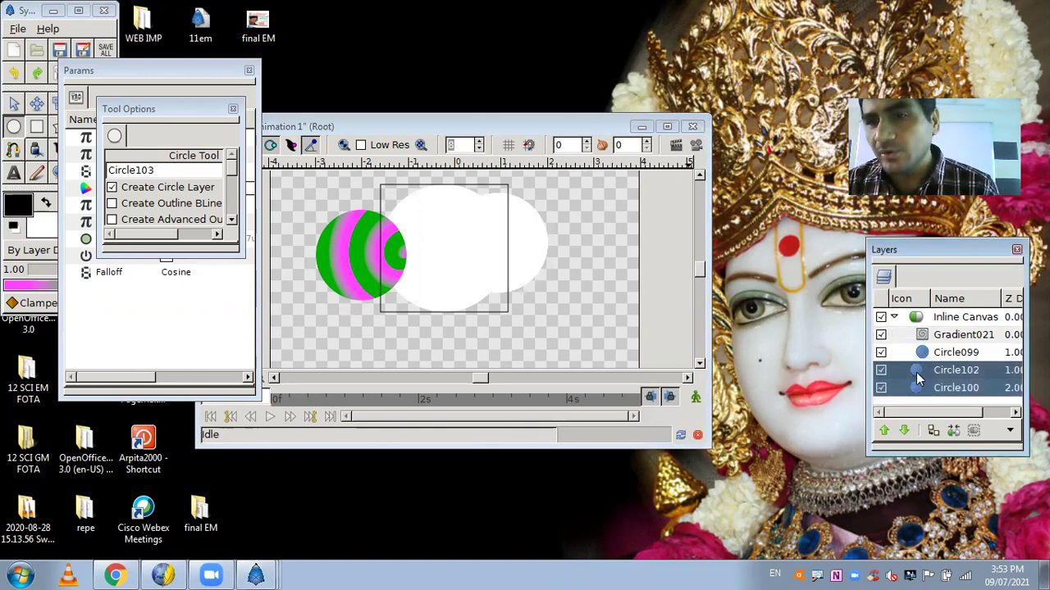
click(901, 369)
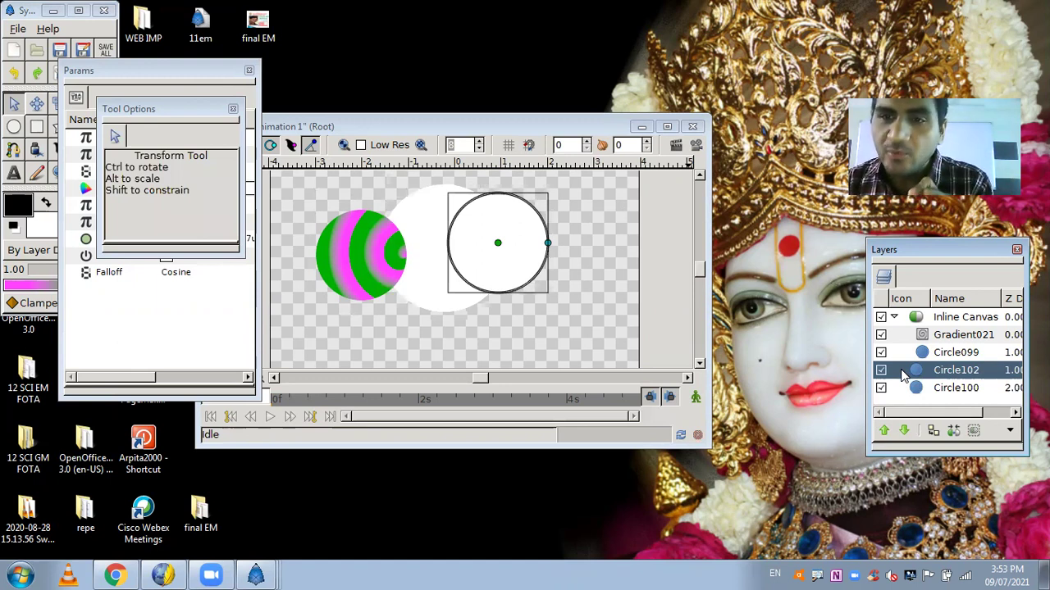
drag(903, 373, 925, 354)
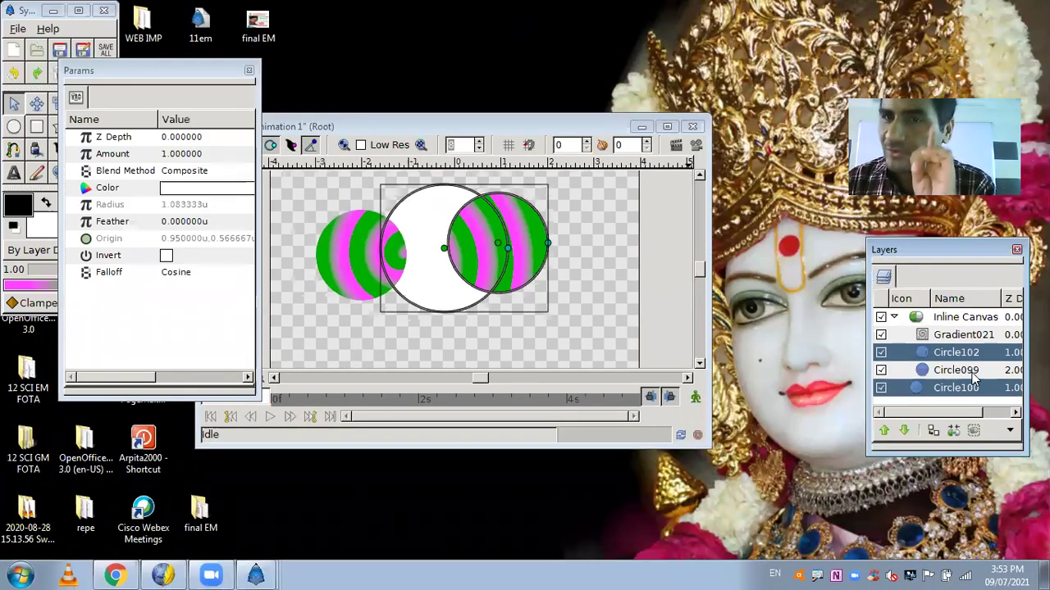
click(900, 353)
drag(900, 355, 894, 404)
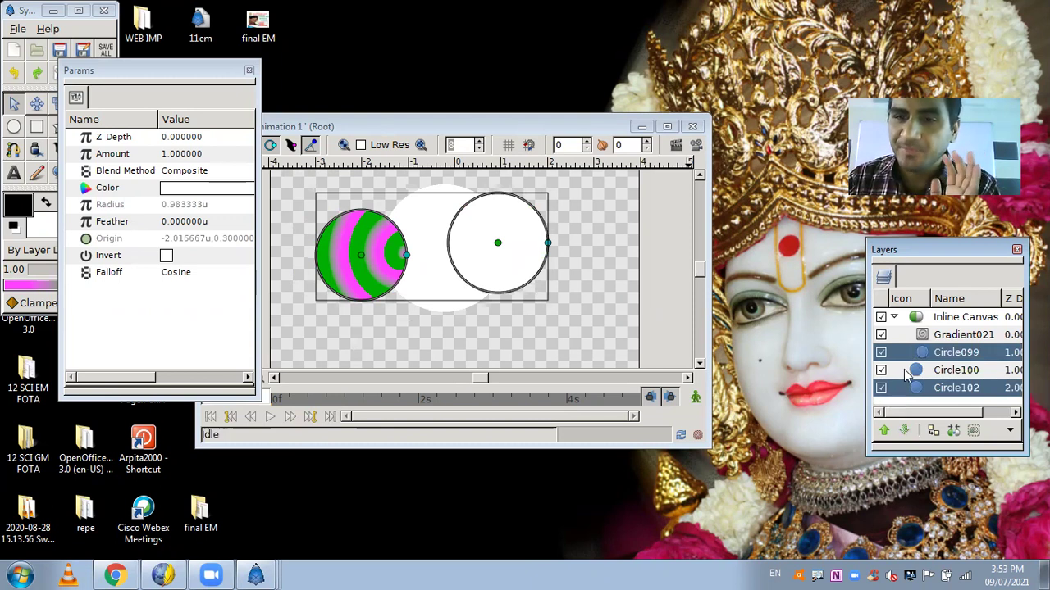
- Move Circle100 into the Inline Canvas group under the gradient layer and take Circle099 out of the group
click(906, 373)
drag(906, 373, 914, 348)
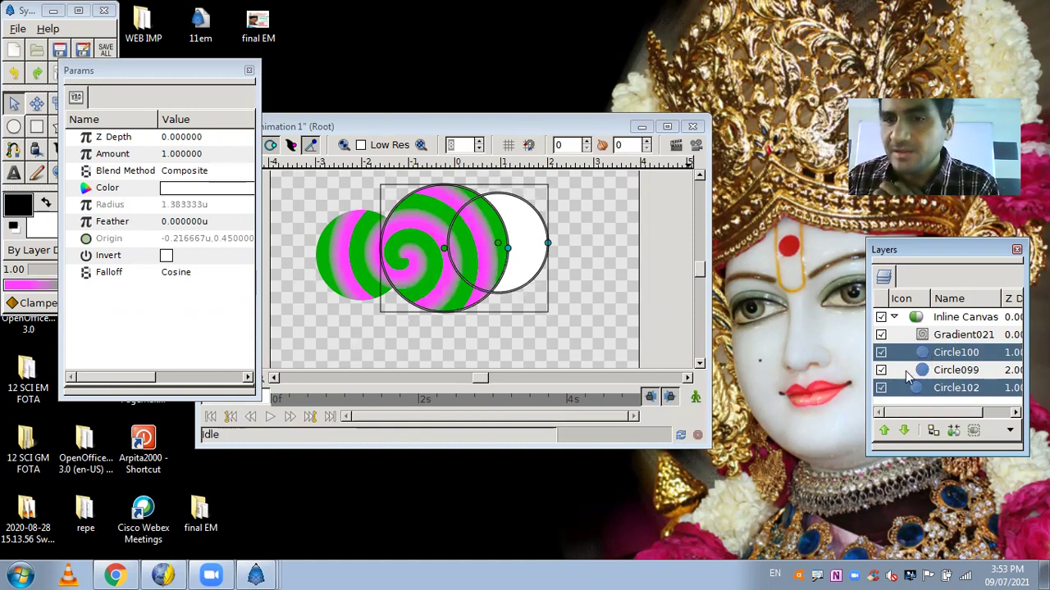
drag(908, 372, 897, 397)
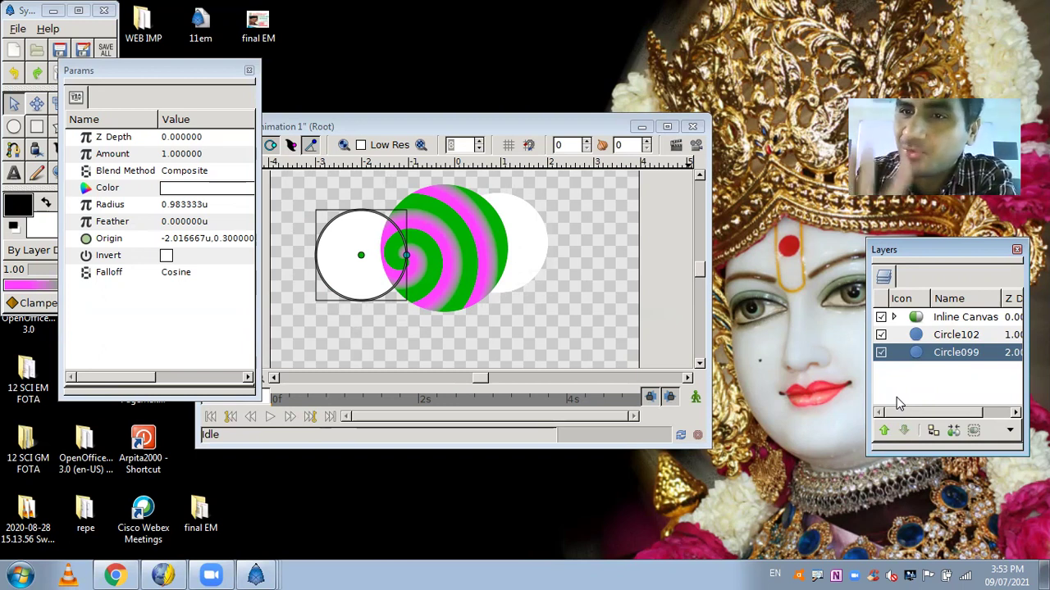
- Close Synfig Animation 1 without saving its changes, along with the parameters and tool options windows
click(249, 70)
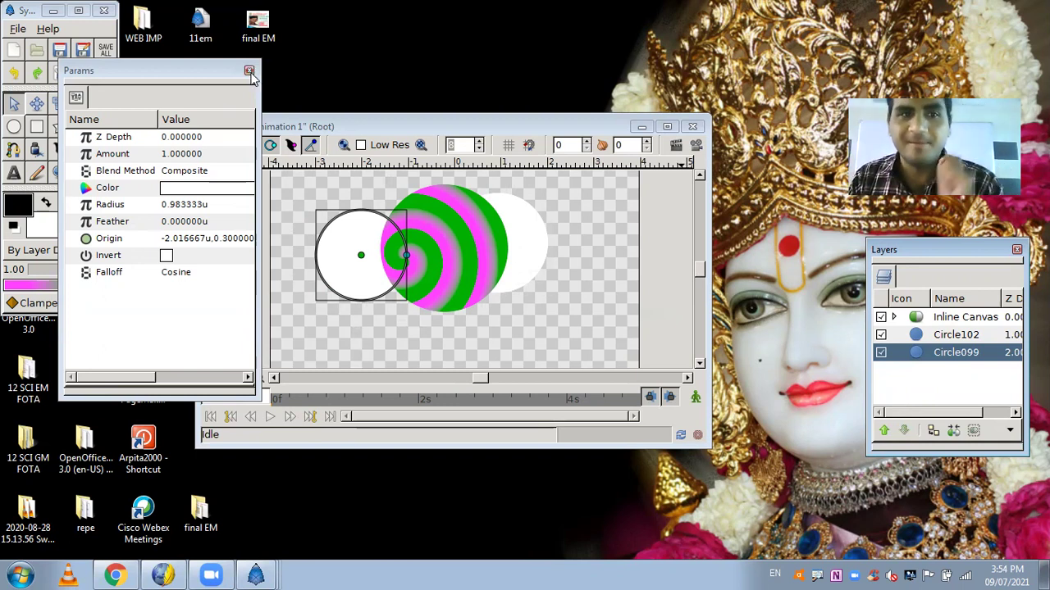
click(692, 126)
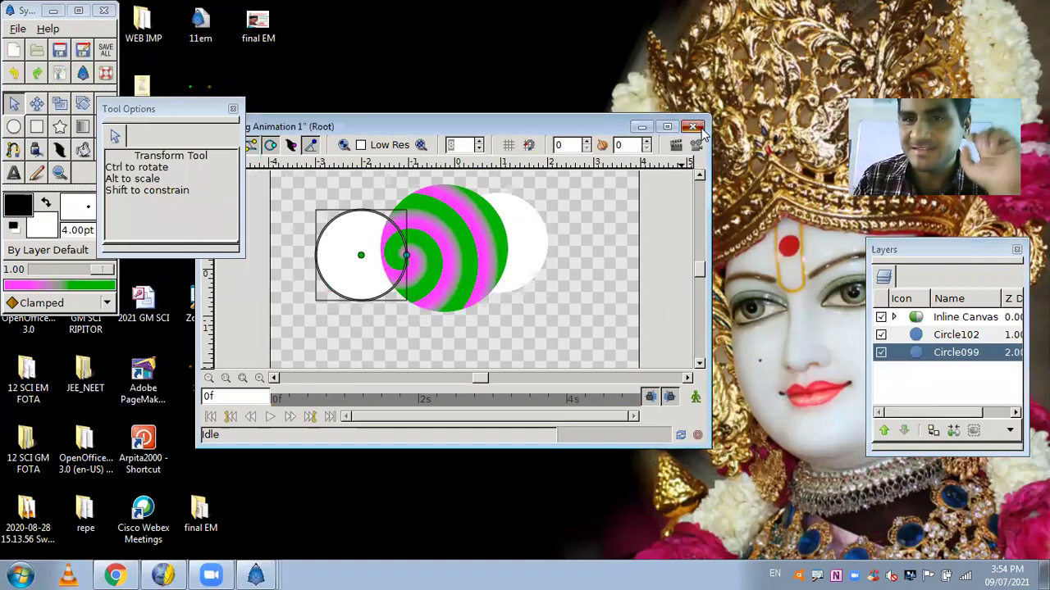
click(508, 319)
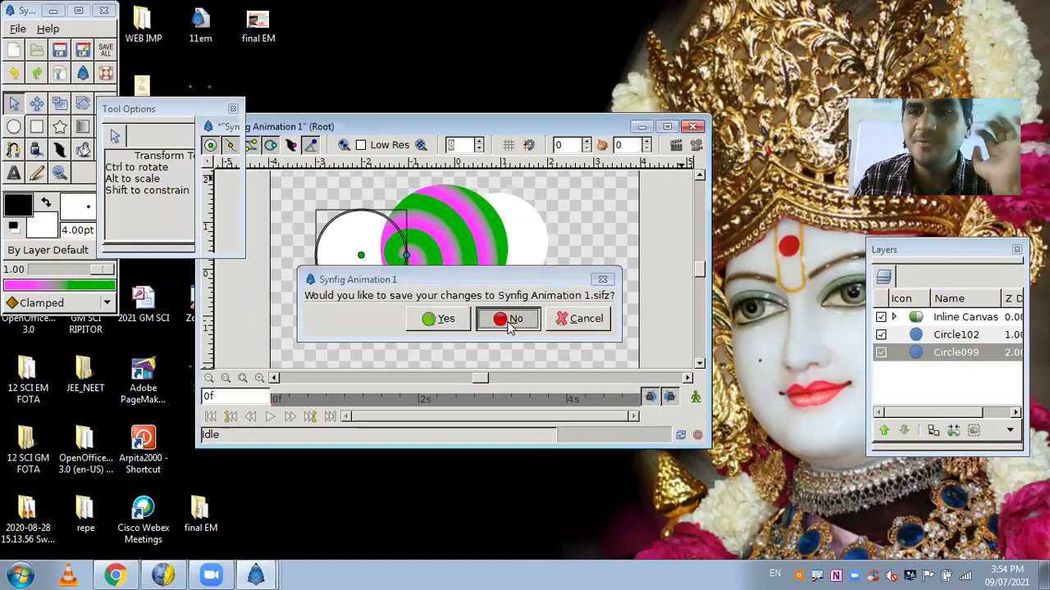
click(233, 108)
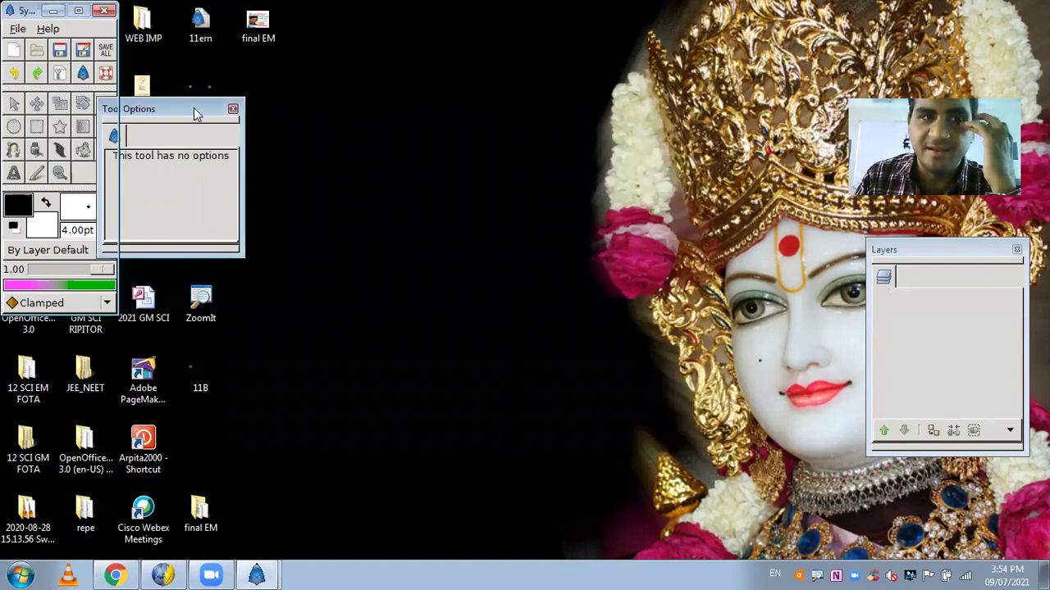
- Create a new animation file, dismiss its canvas browser, and reposition and enlarge the canvas window to fit the whole canvas
click(13, 51)
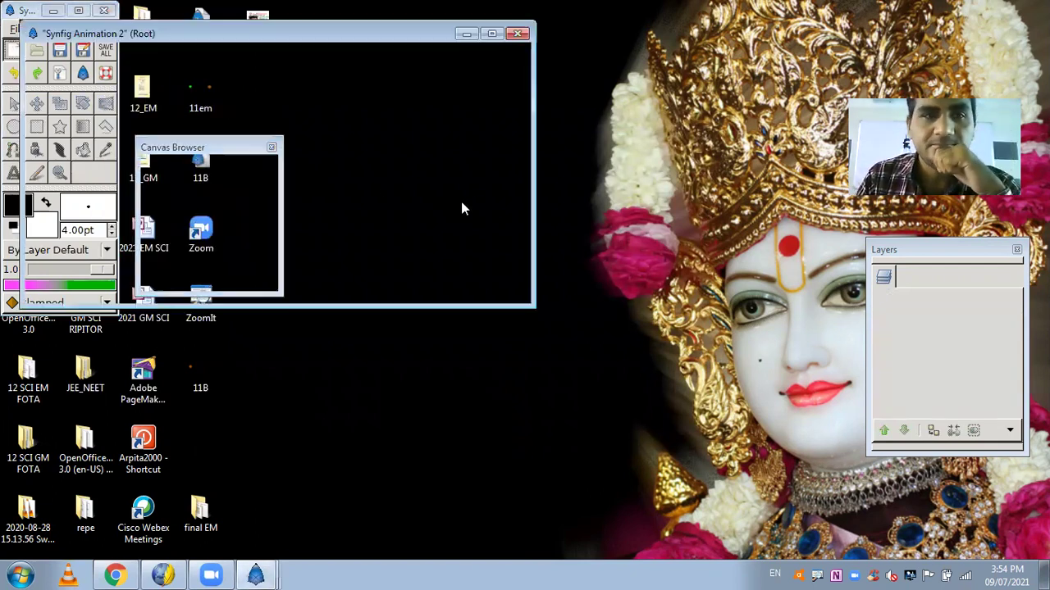
click(271, 148)
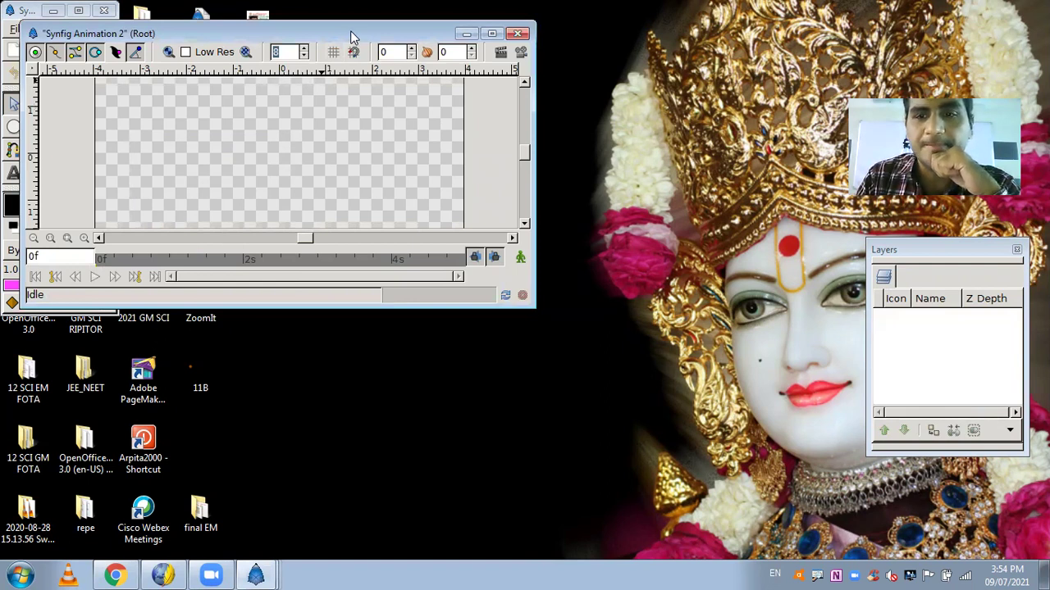
drag(350, 30, 528, 92)
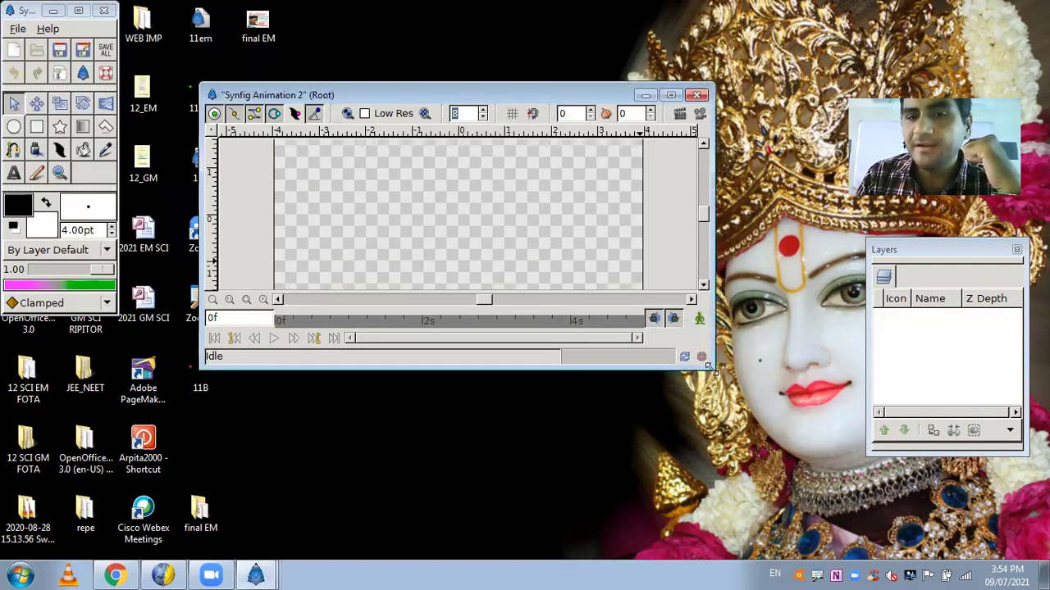
drag(711, 370, 769, 467)
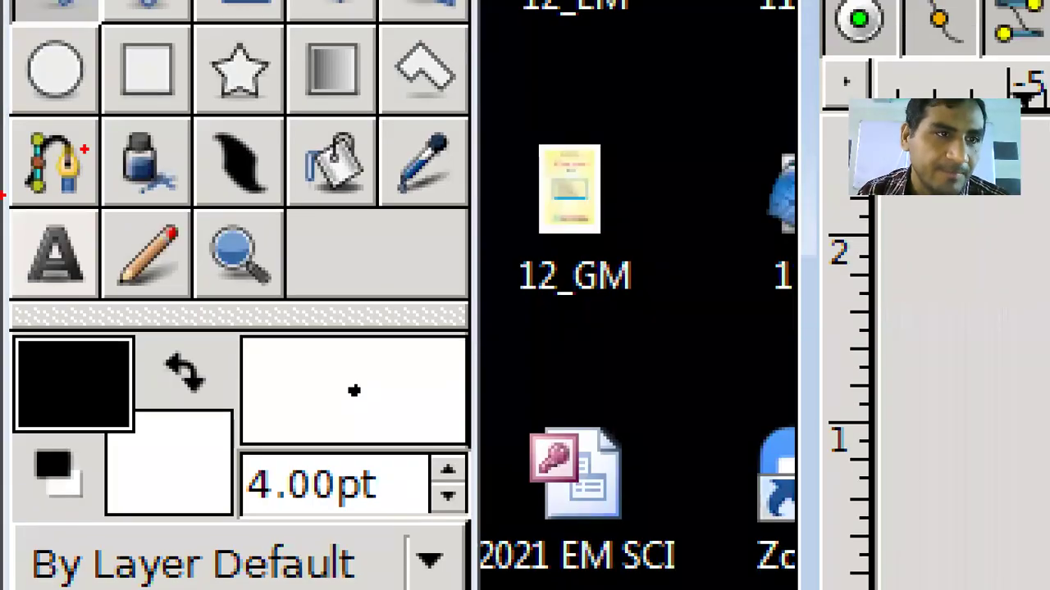
- Activate the BLine Tool and enlarge its options to review the creation settings before closing them
mouse_move(78, 120)
mouse_down()
mouse_move(10, 192)
mouse_move(108, 124)
mouse_up()
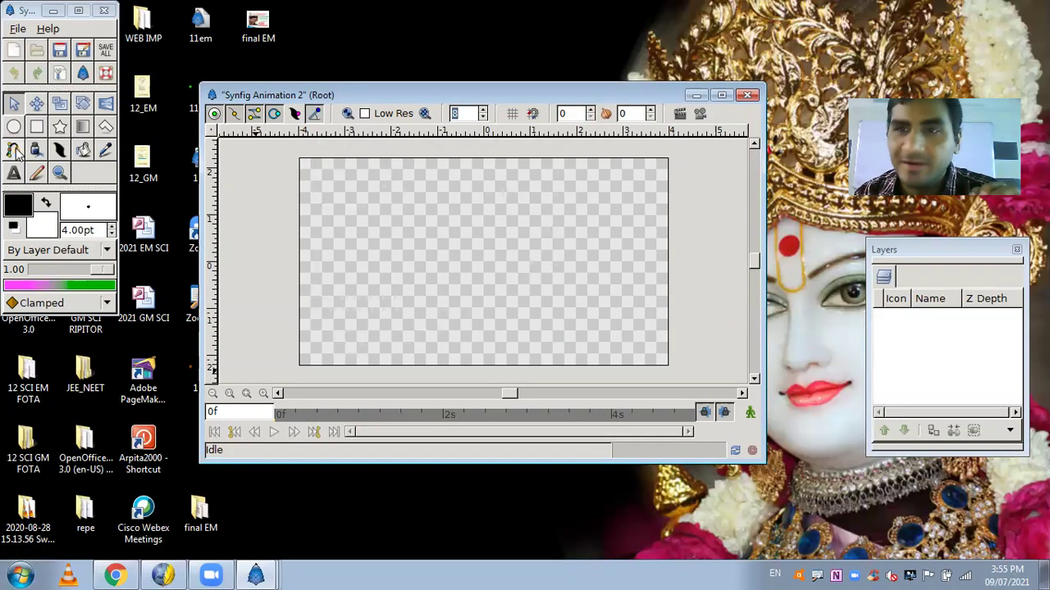
click(15, 151)
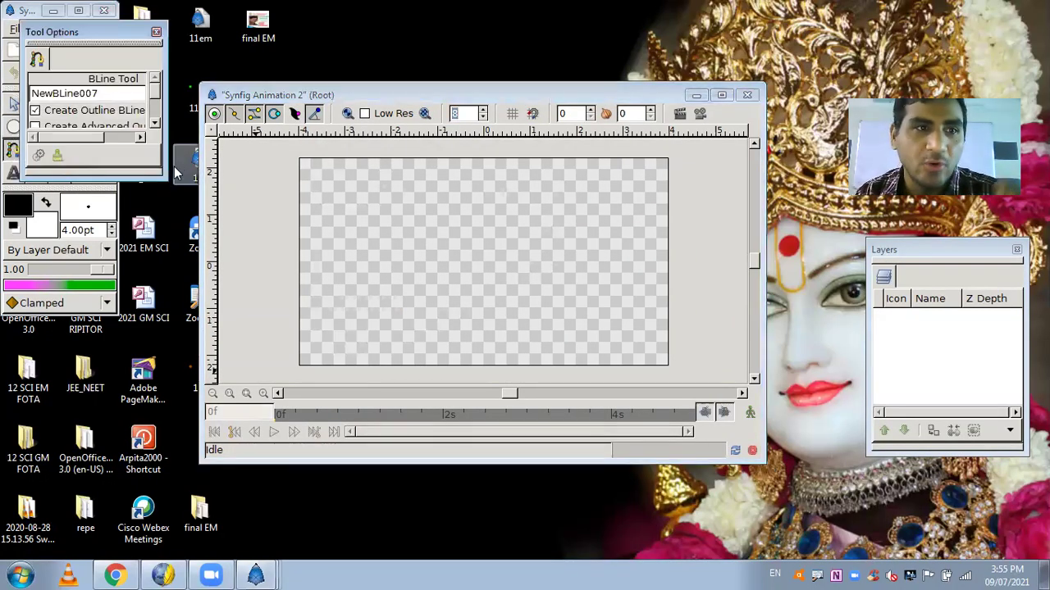
drag(164, 182, 197, 299)
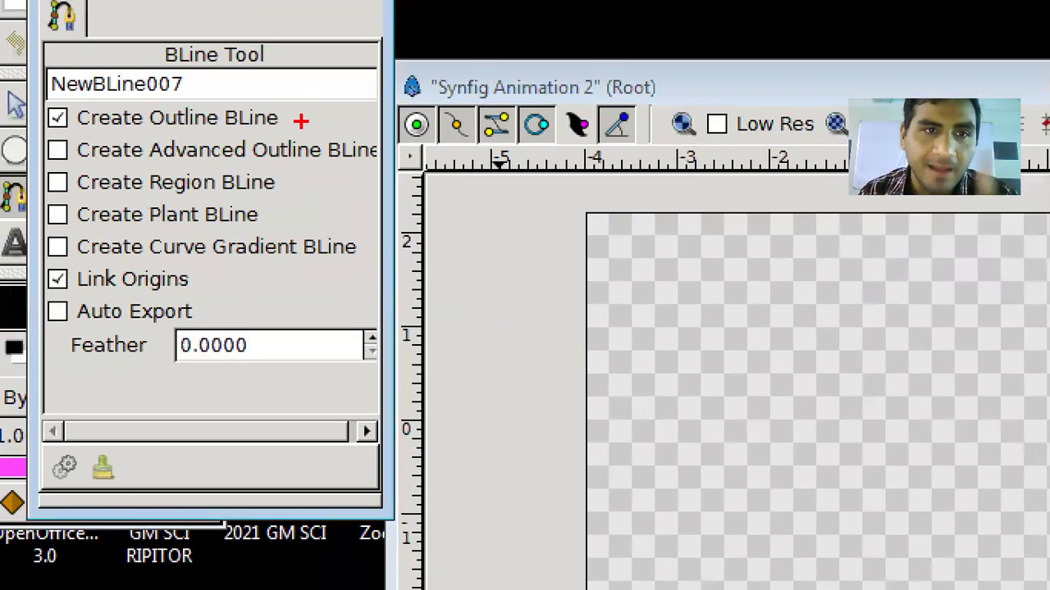
drag(291, 115, 337, 115)
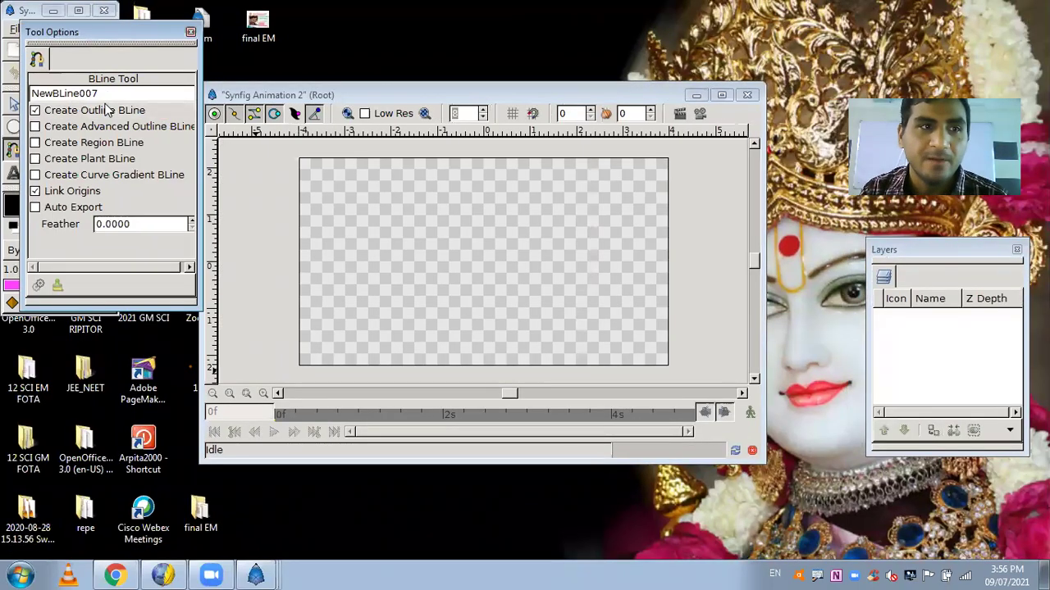
click(190, 32)
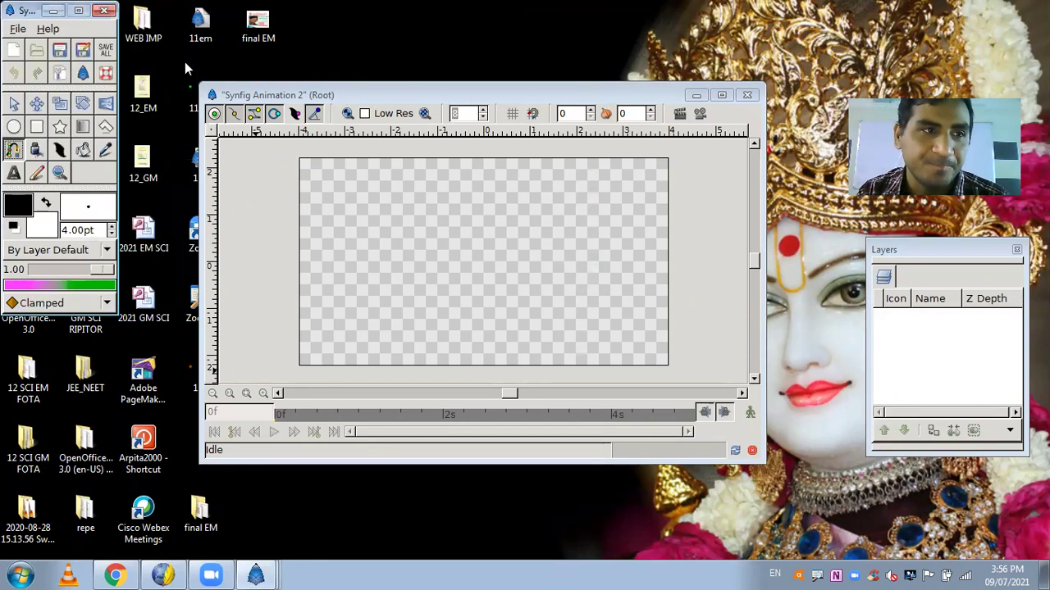
click(398, 329)
drag(324, 271, 337, 235)
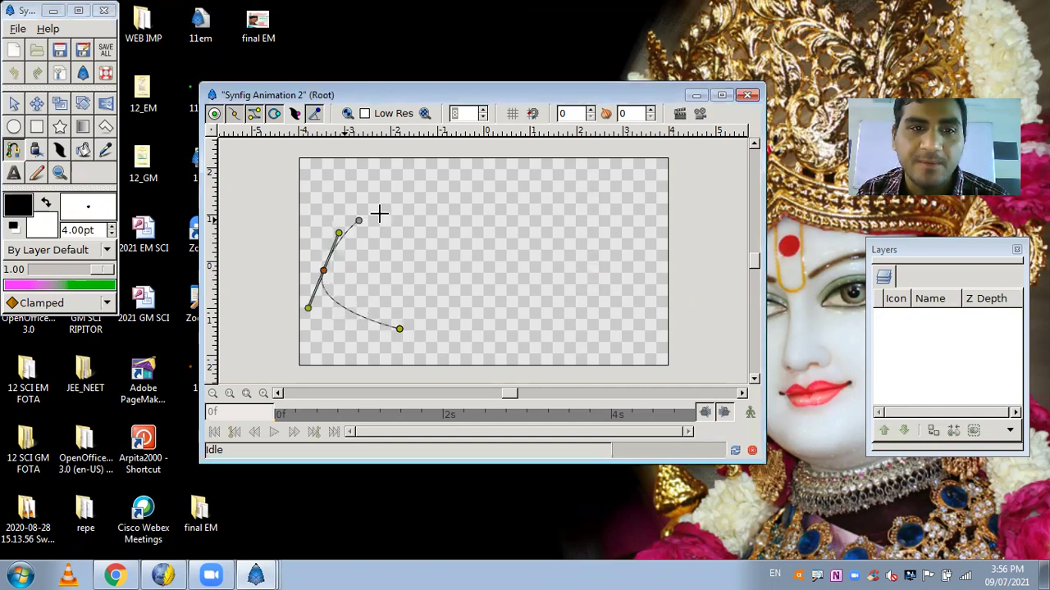
drag(401, 208, 445, 208)
drag(618, 186, 618, 271)
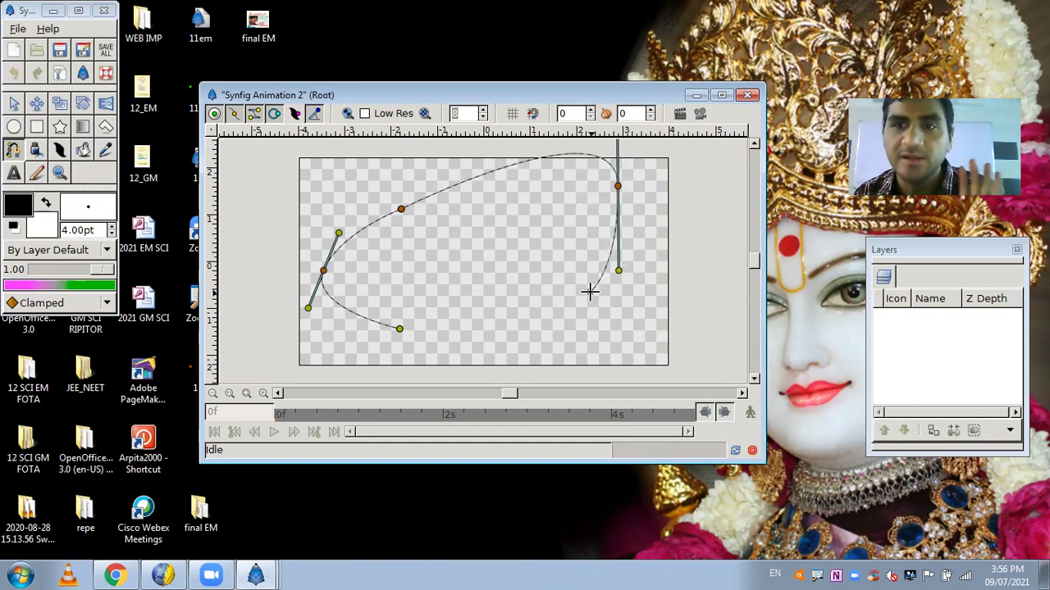
key(Escape)
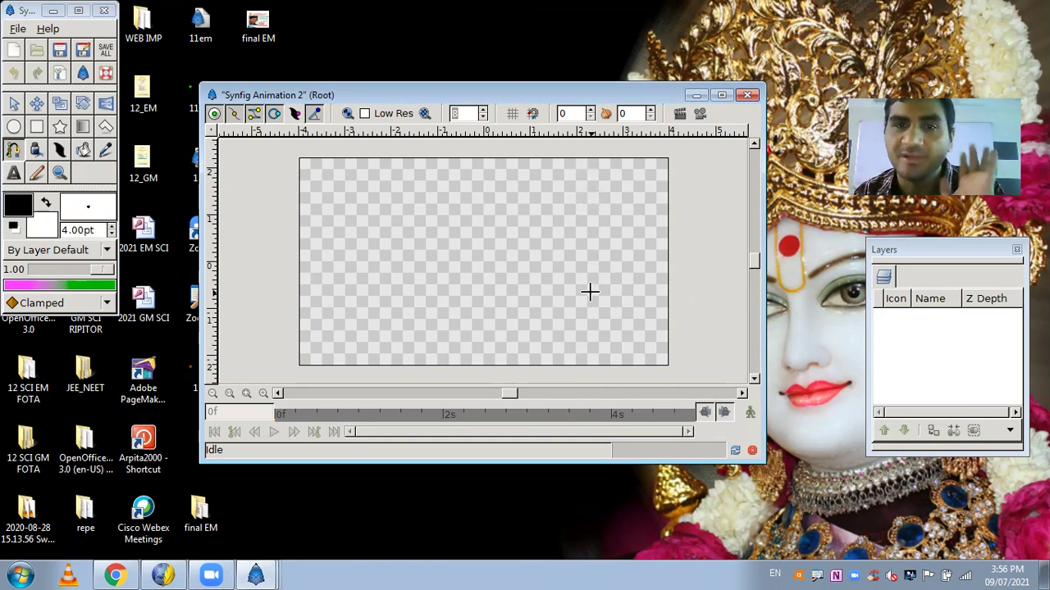
click(417, 330)
drag(344, 319, 344, 281)
click(395, 234)
drag(536, 222, 575, 313)
click(502, 320)
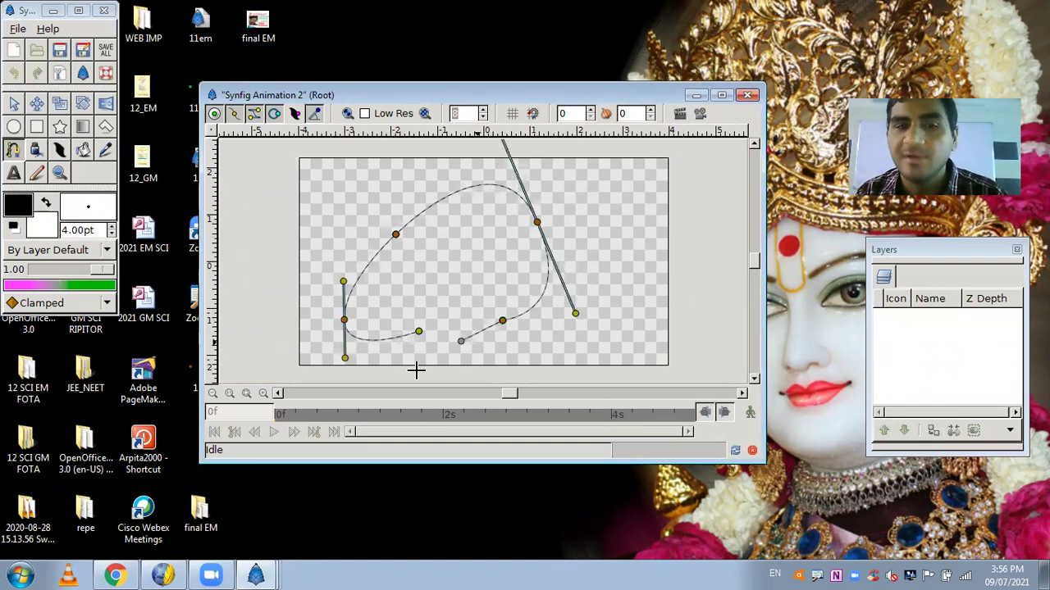
key(Escape)
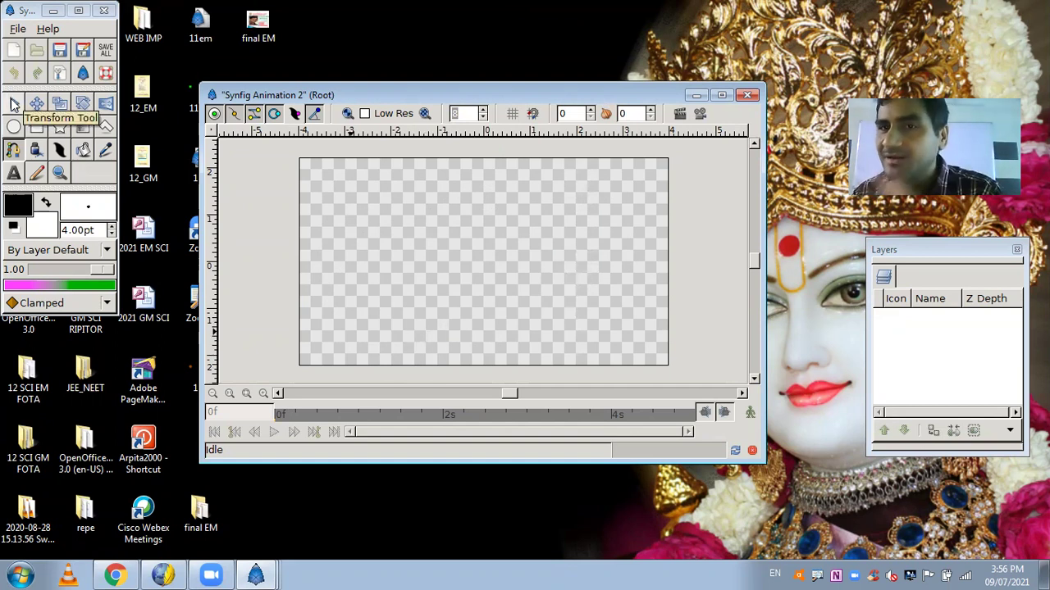
- Draw a BLine around most of the canvas, with smooth bends at its far left and upper right vertices
click(414, 333)
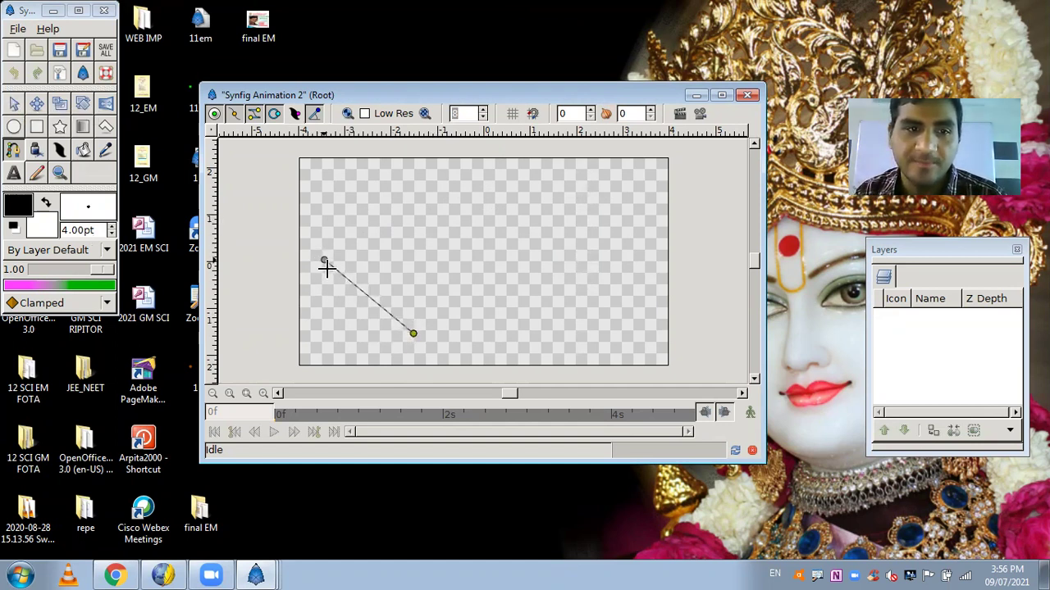
drag(324, 279, 342, 233)
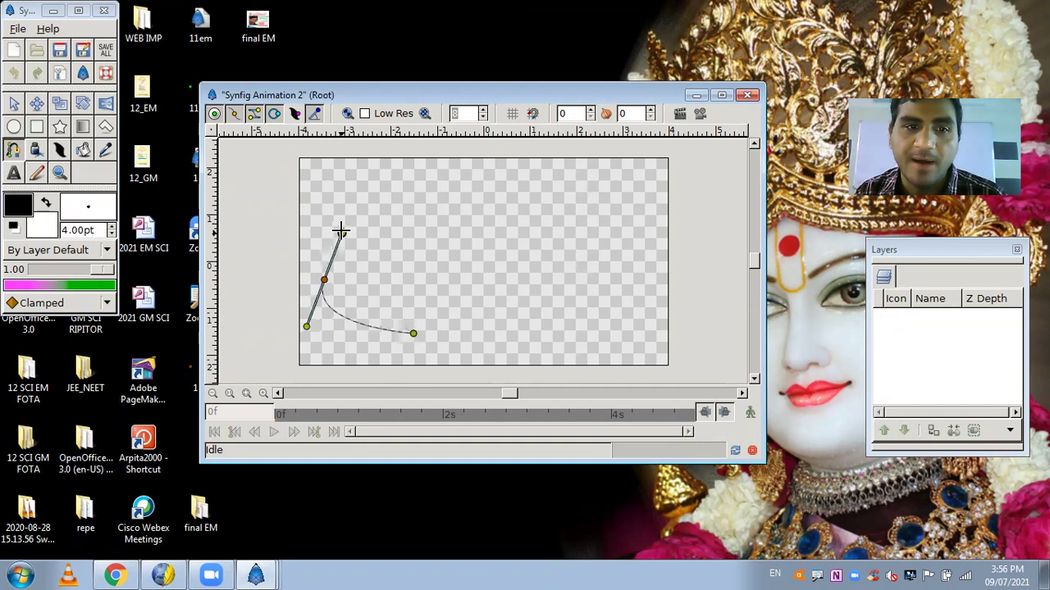
click(457, 214)
drag(608, 200, 604, 244)
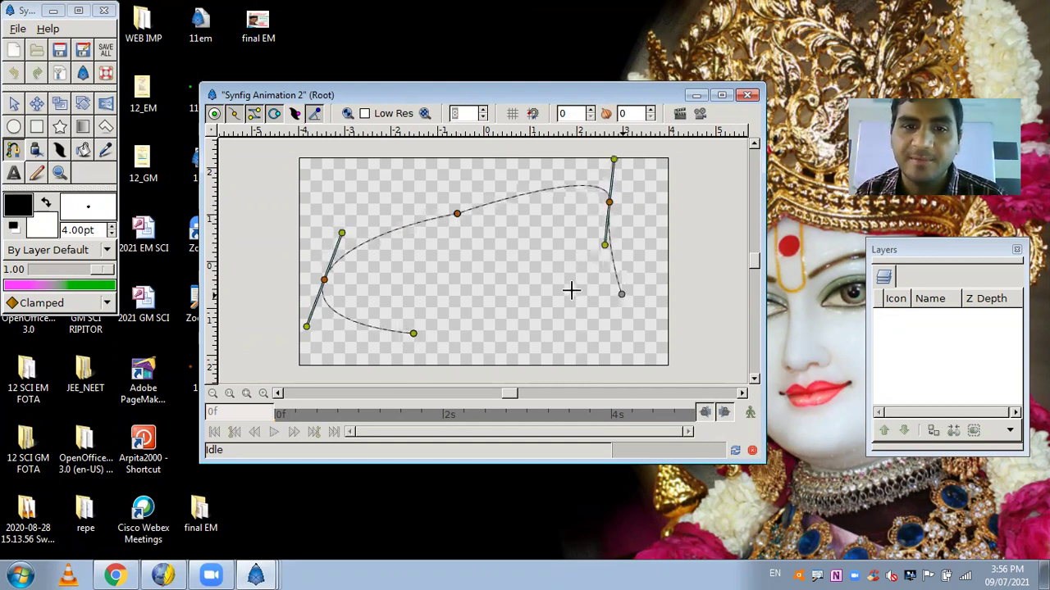
click(584, 275)
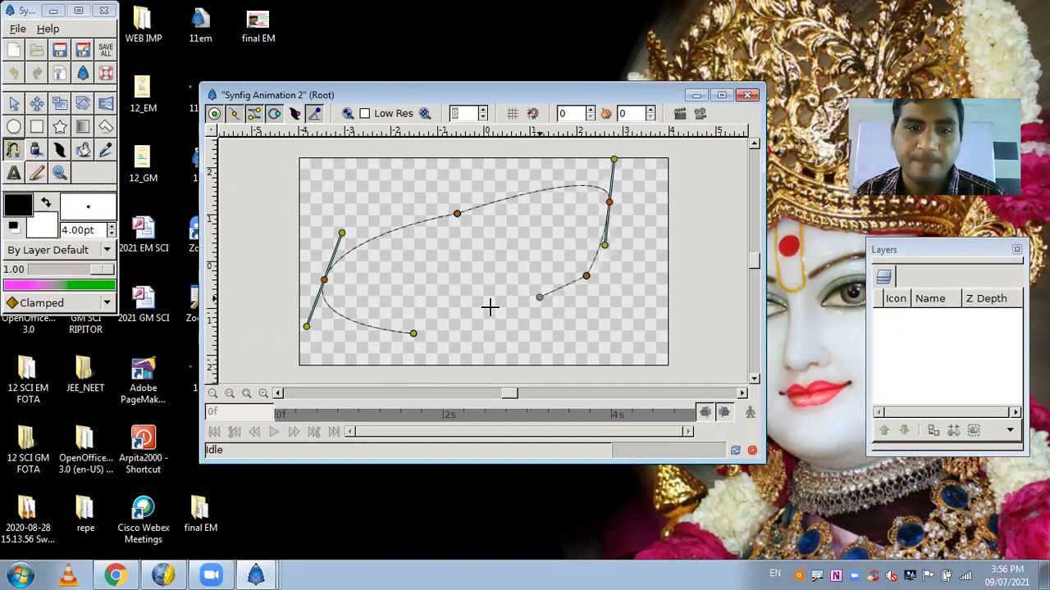
click(457, 320)
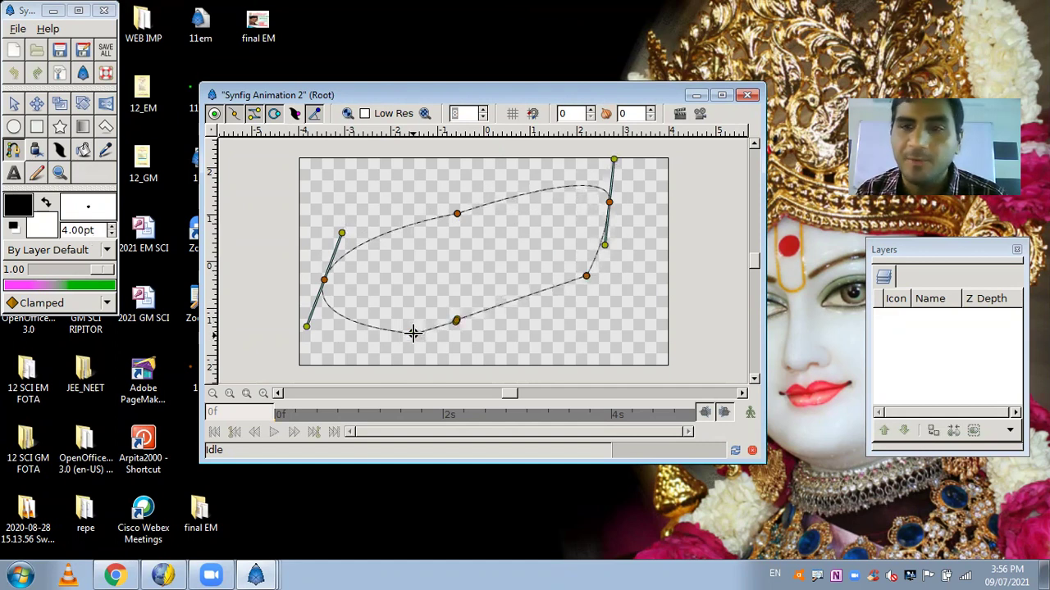
- Loop the BLine at its starting vertex and switch to the Transform Tool to create the closed outline
right_click(412, 333)
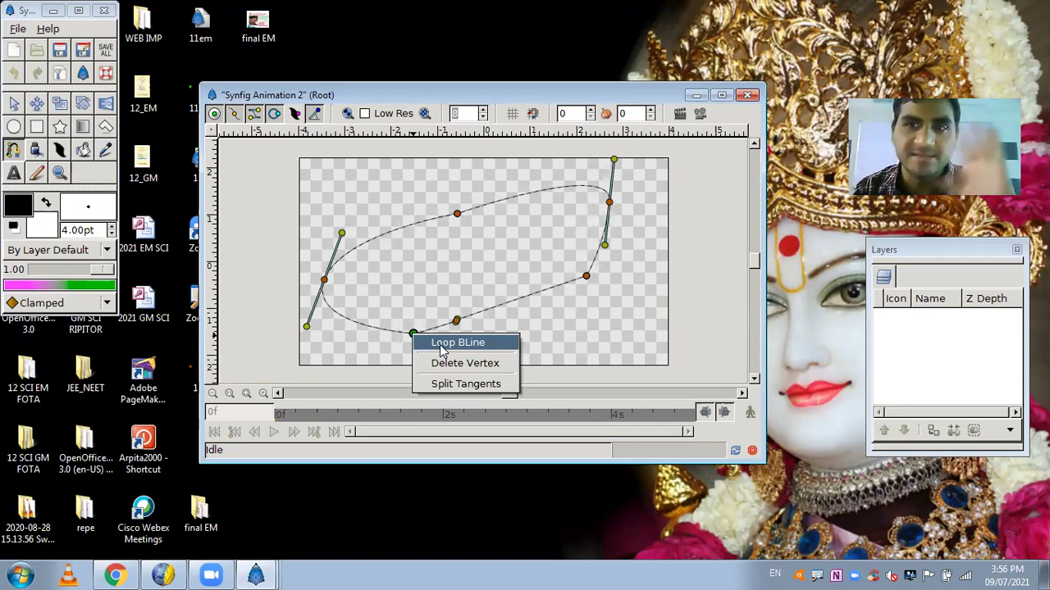
click(442, 344)
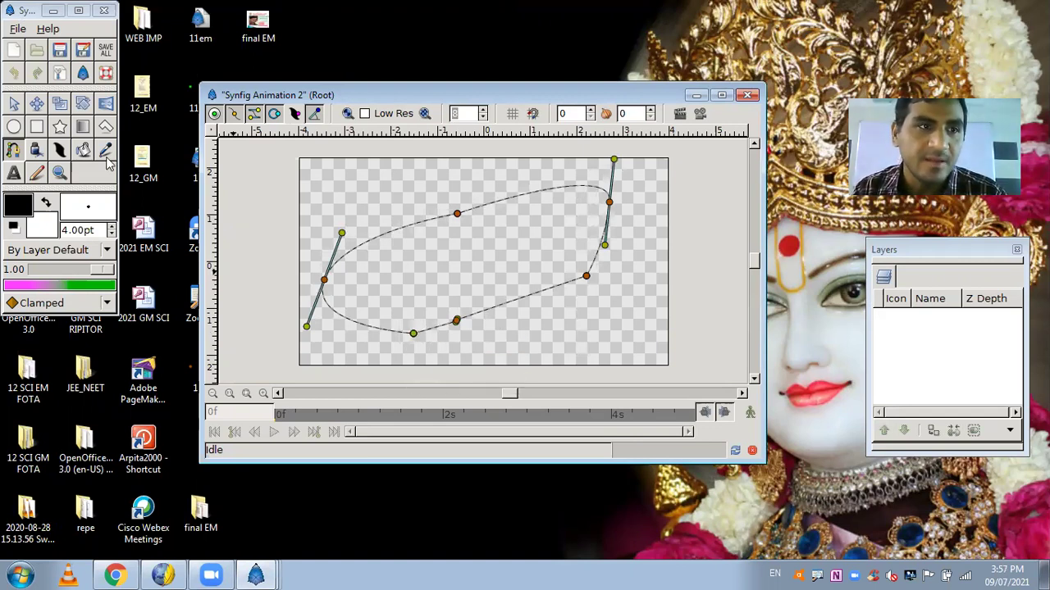
click(14, 103)
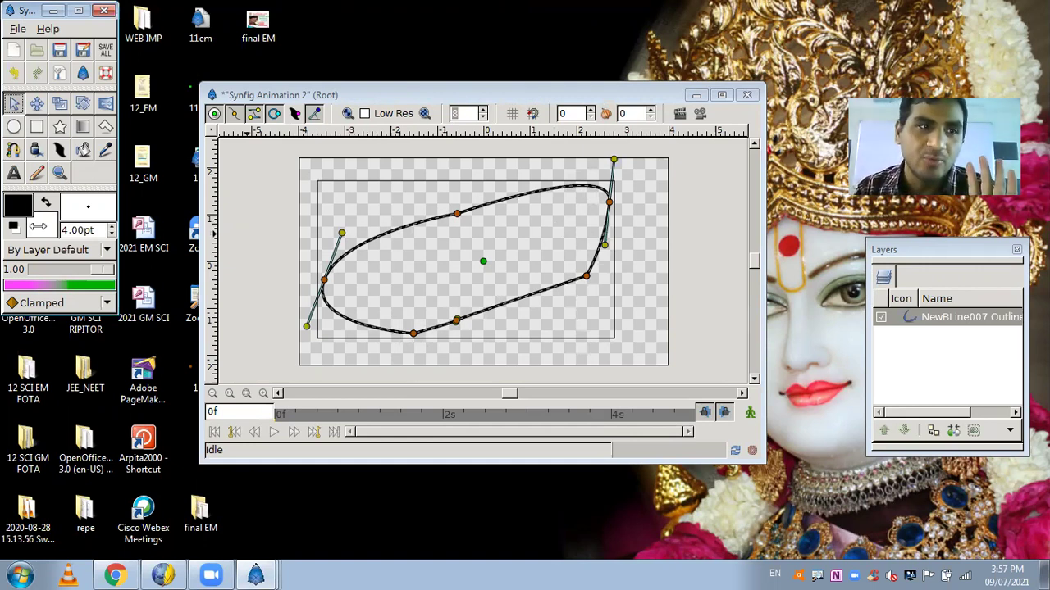
- Set the fill colour to magenta and draw a small circle inside the left part of the closed outline
click(39, 229)
drag(145, 131, 55, 131)
click(227, 247)
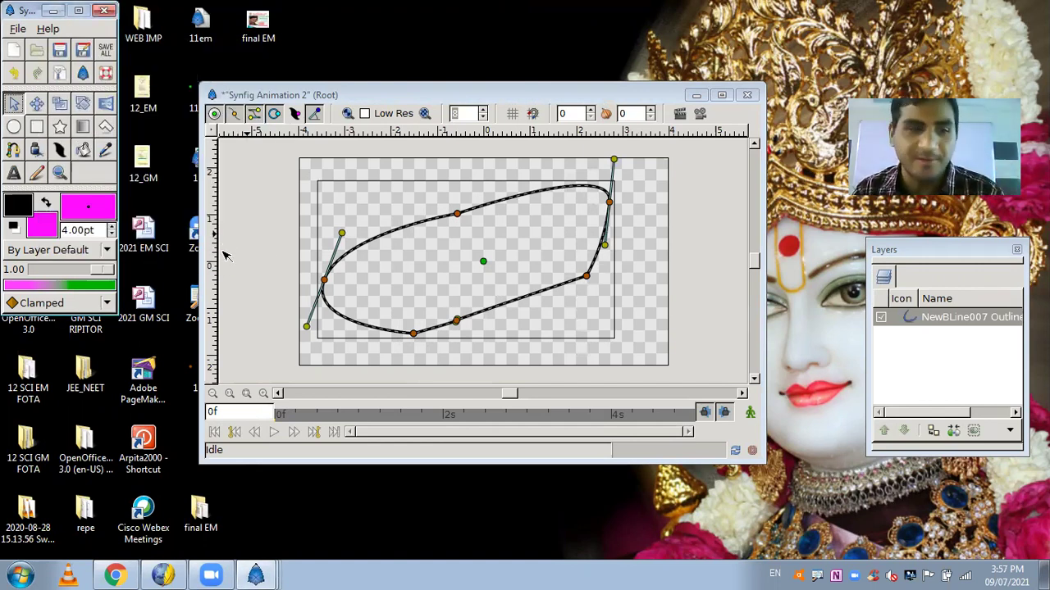
click(13, 127)
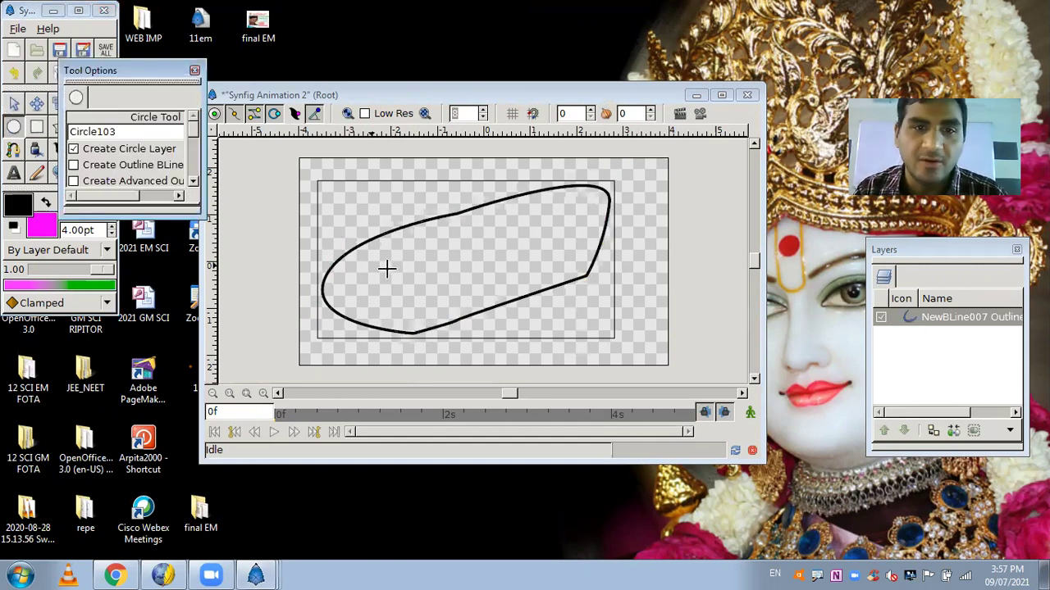
drag(403, 255, 420, 262)
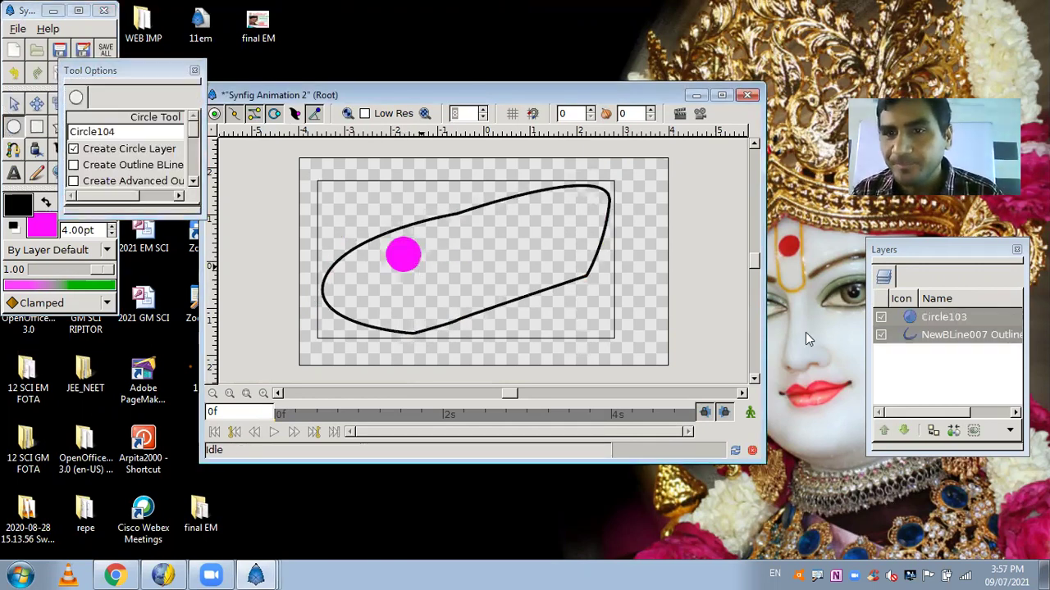
- Add a Rotate transform layer above the Circle103 layer
click(900, 319)
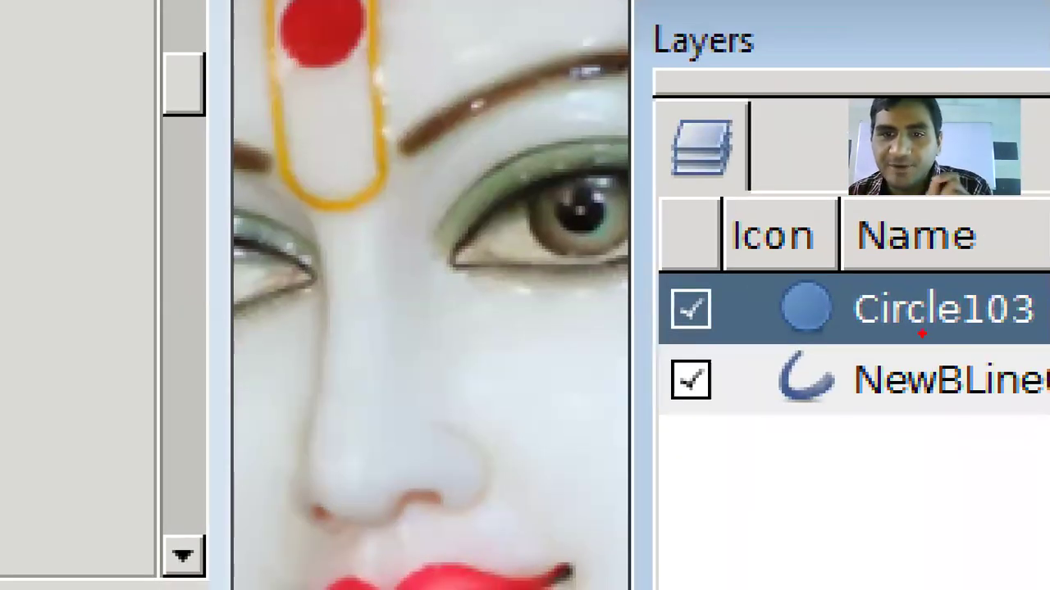
mouse_move(718, 305)
mouse_down()
mouse_move(756, 344)
mouse_move(816, 289)
mouse_up()
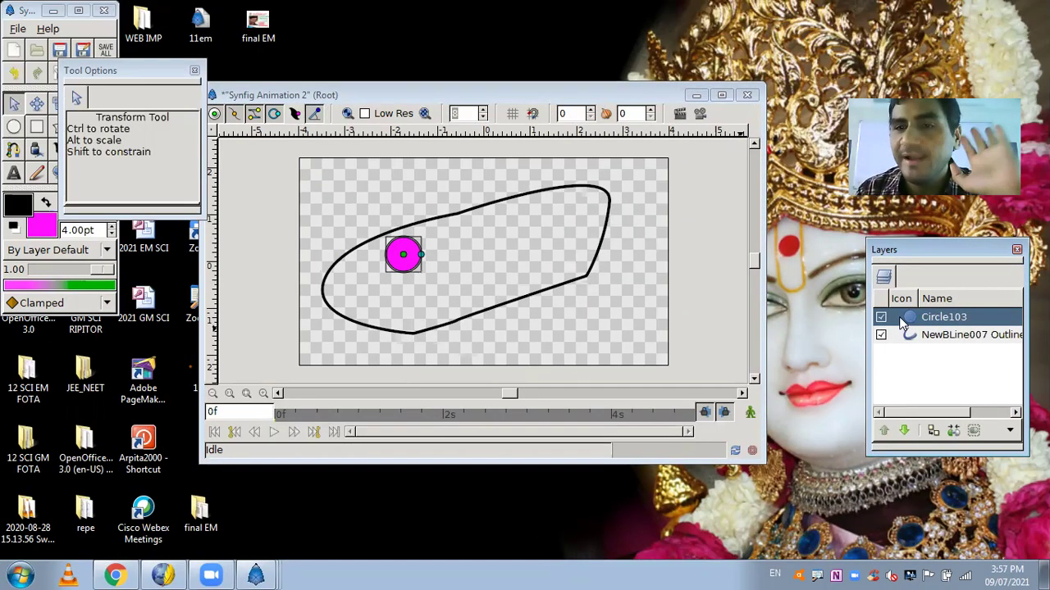
right_click(901, 320)
mouse_move(891, 319)
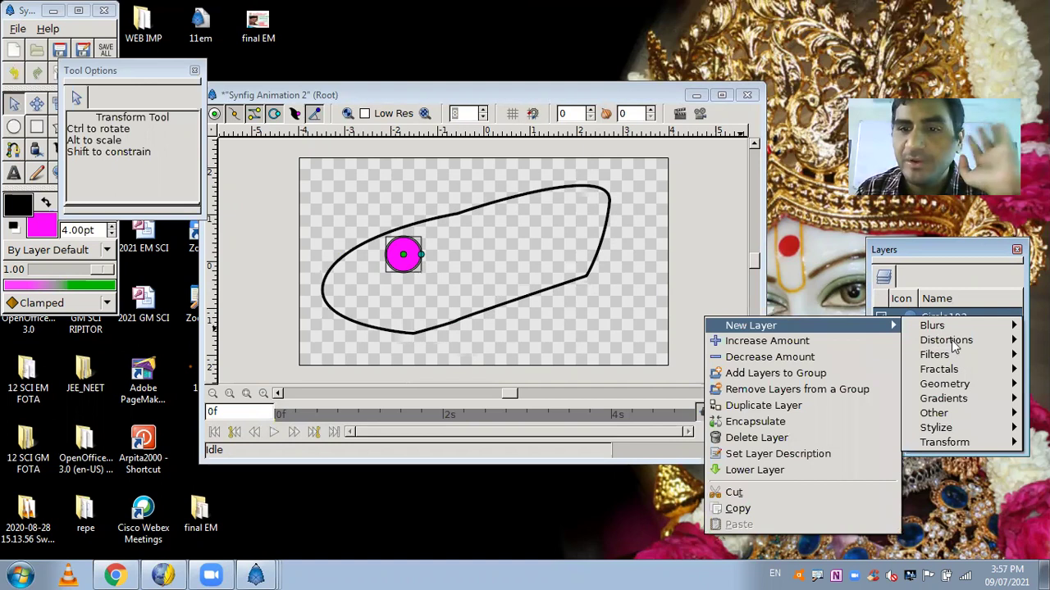
mouse_move(943, 442)
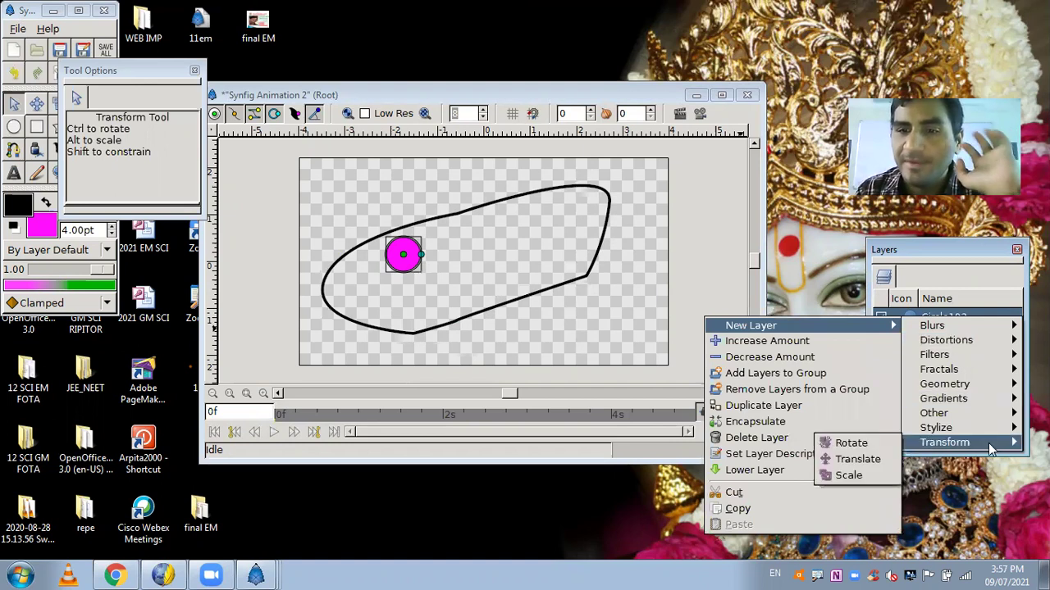
click(875, 449)
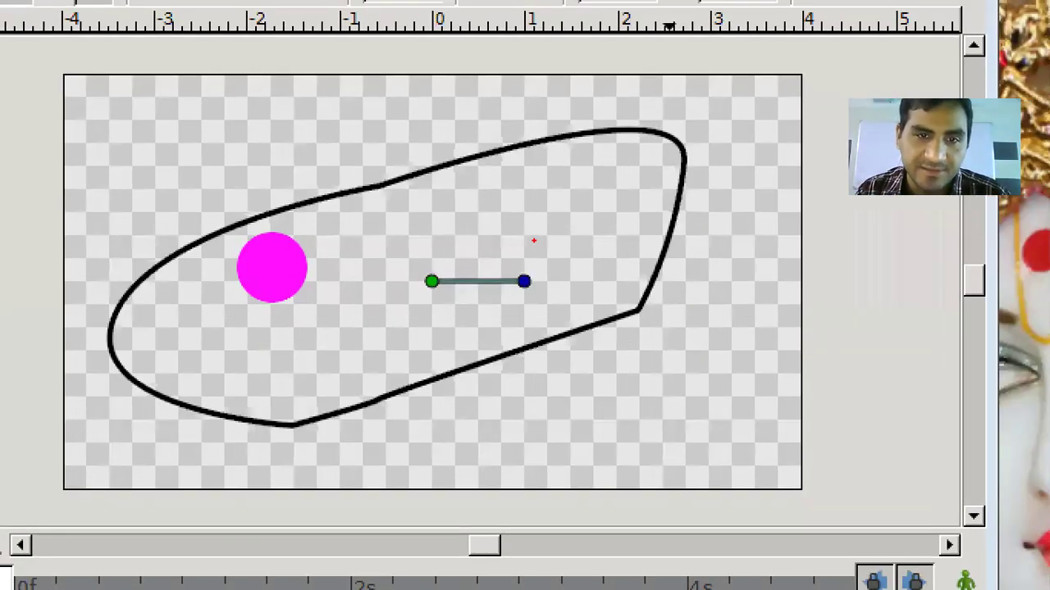
mouse_move(582, 250)
mouse_down()
mouse_move(536, 223)
mouse_move(574, 351)
mouse_move(591, 244)
mouse_up()
mouse_move(360, 207)
mouse_down()
mouse_move(187, 200)
mouse_move(307, 350)
mouse_move(308, 232)
mouse_up()
mouse_move(826, 120)
mouse_down()
mouse_move(642, 109)
mouse_move(769, 217)
mouse_move(796, 128)
mouse_move(761, 113)
mouse_up()
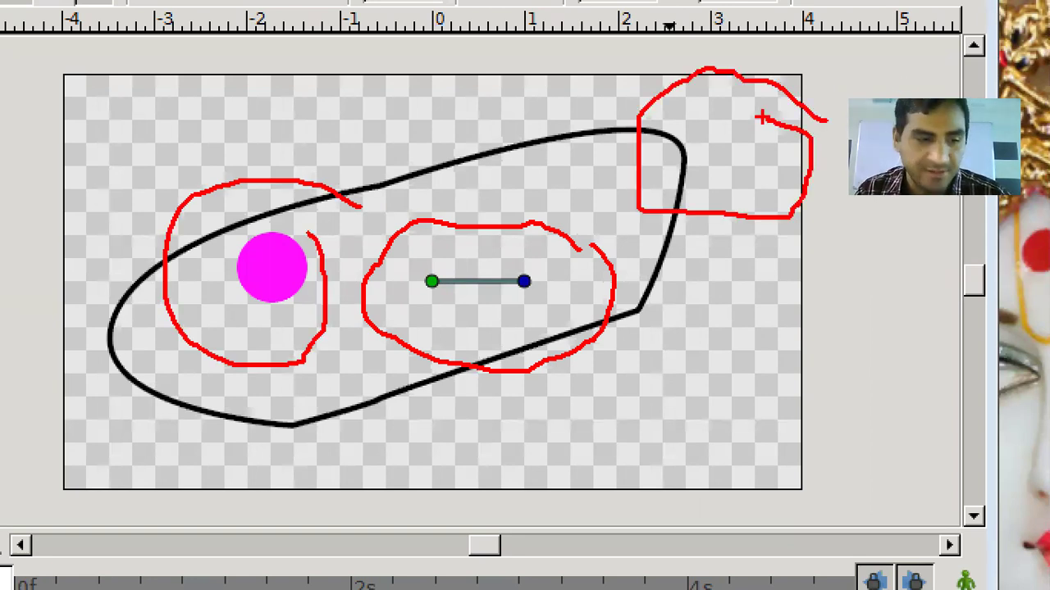
key(Escape)
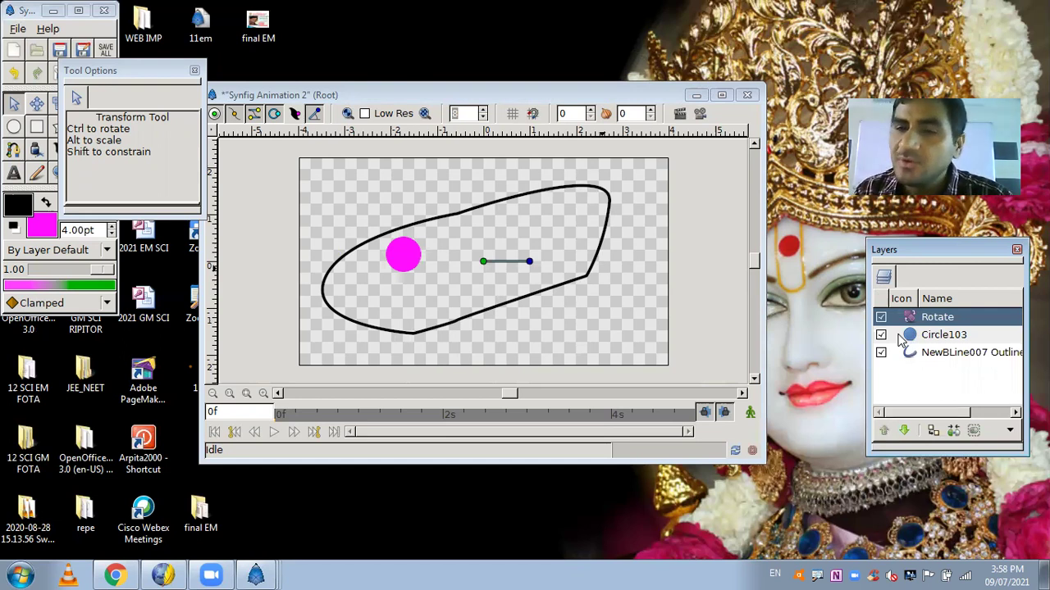
- Encapsulate the Rotate and Circle103 layers together into an inline canvas
click(900, 341)
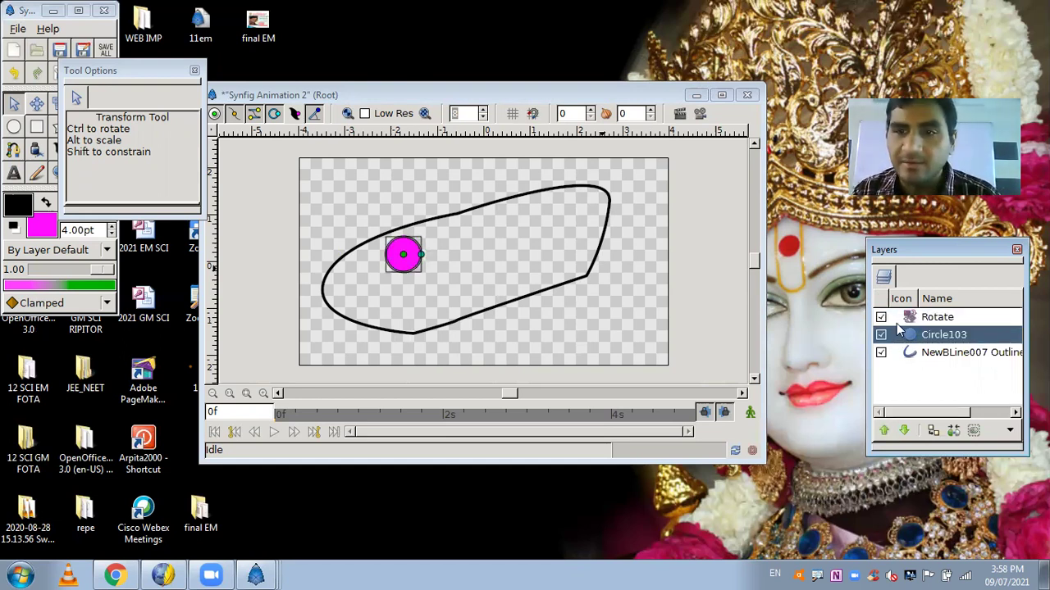
ctrl+click(899, 320)
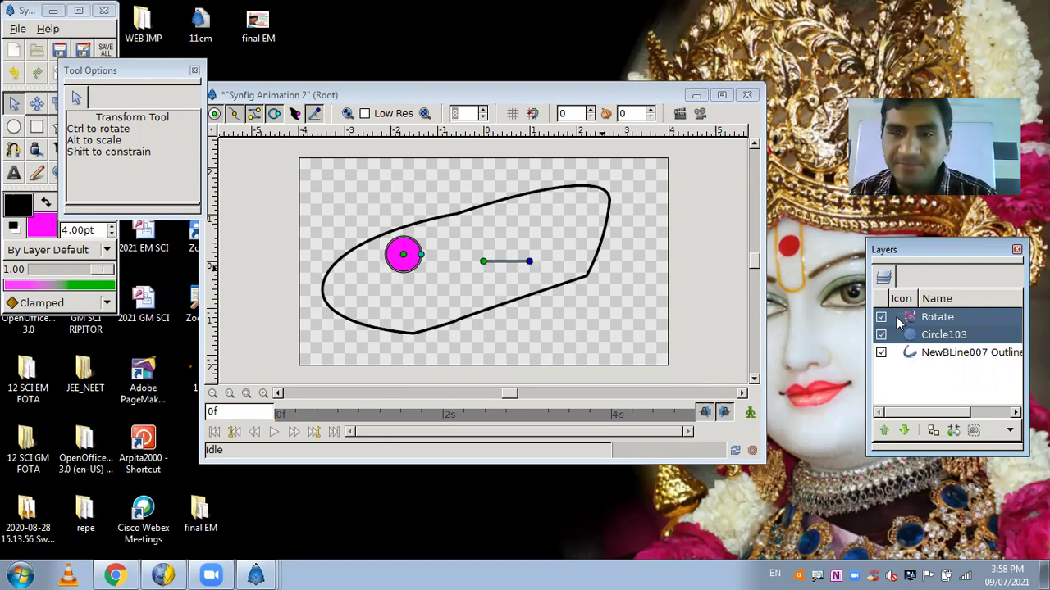
ctrl+click(899, 321)
ctrl+click(900, 324)
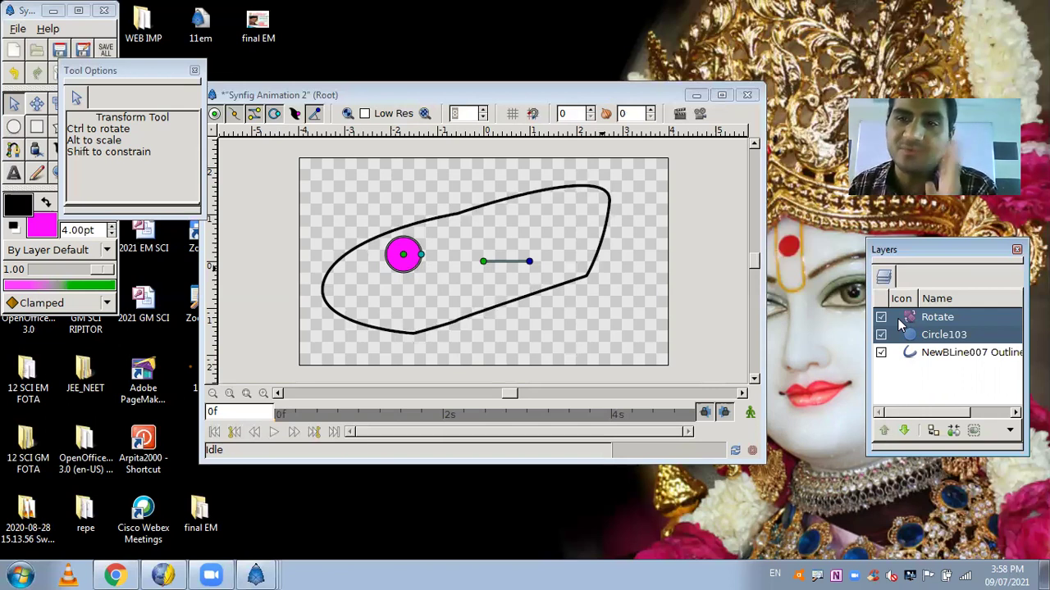
right_click(899, 323)
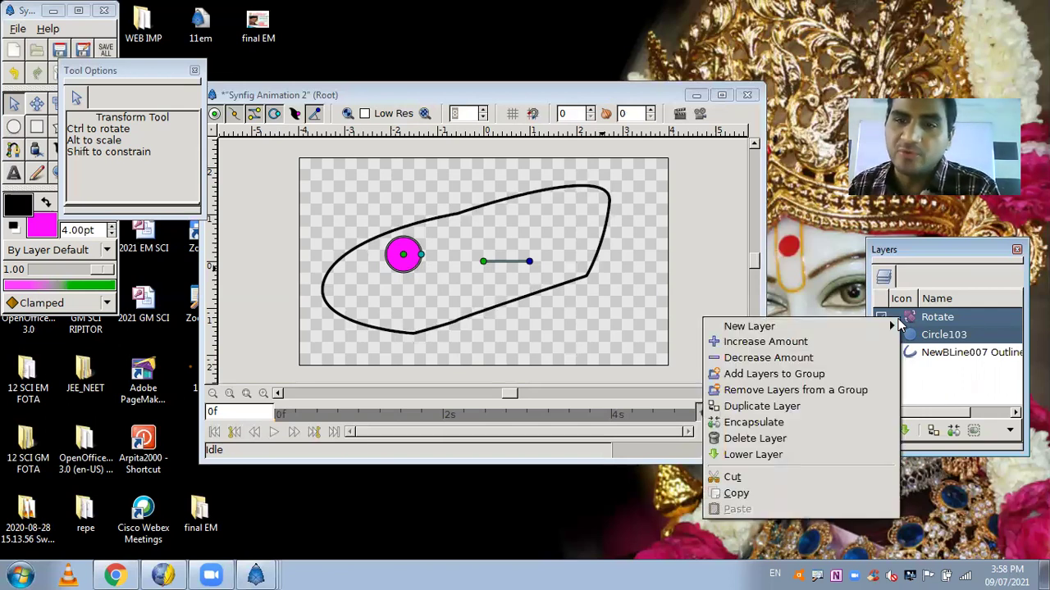
click(796, 423)
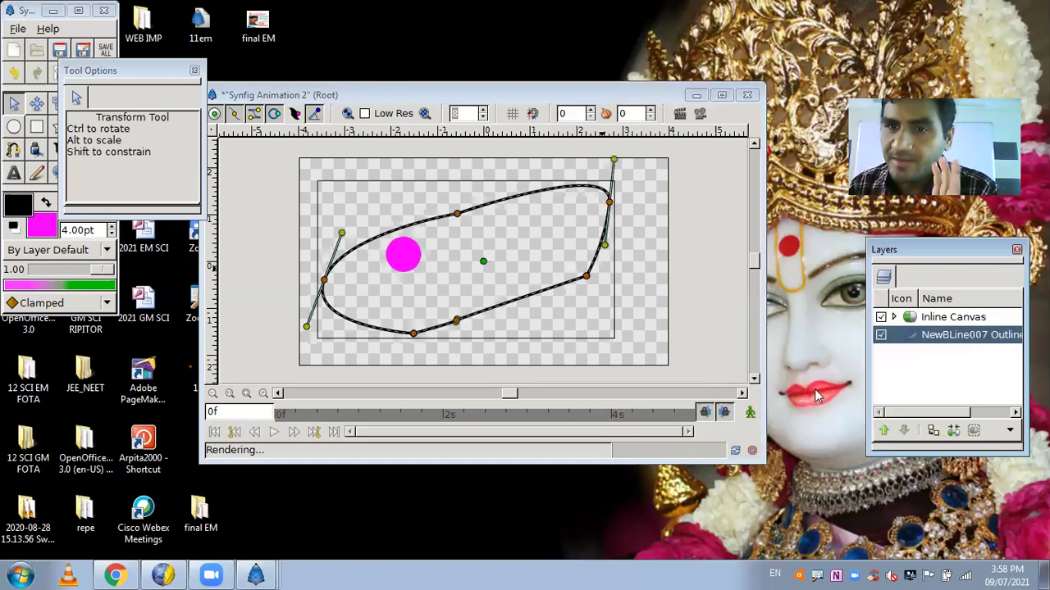
- Expand the Inline Canvas group and select it to show its handle on the canvas
click(894, 318)
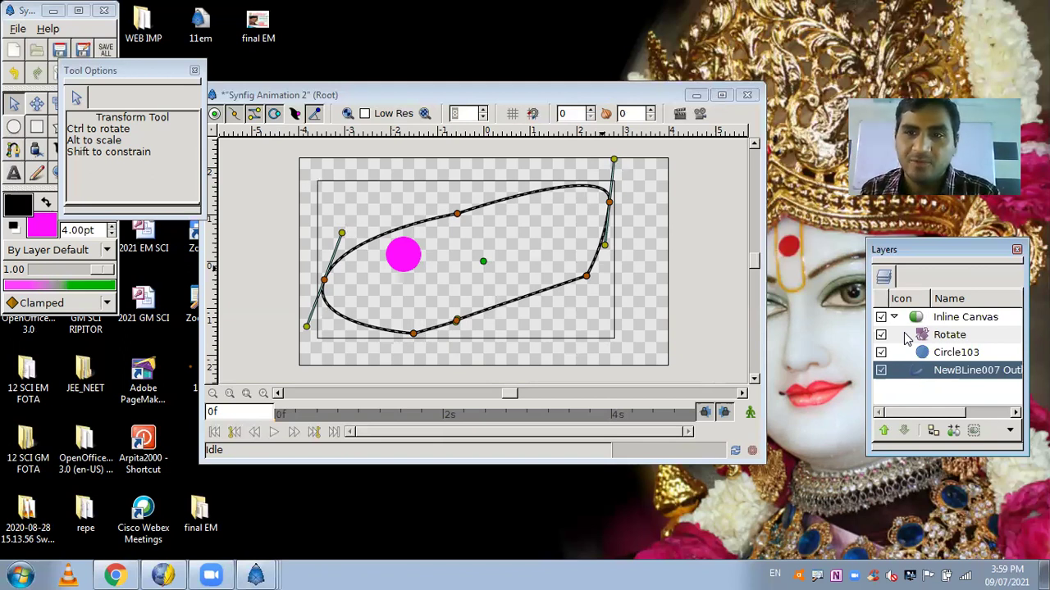
click(955, 322)
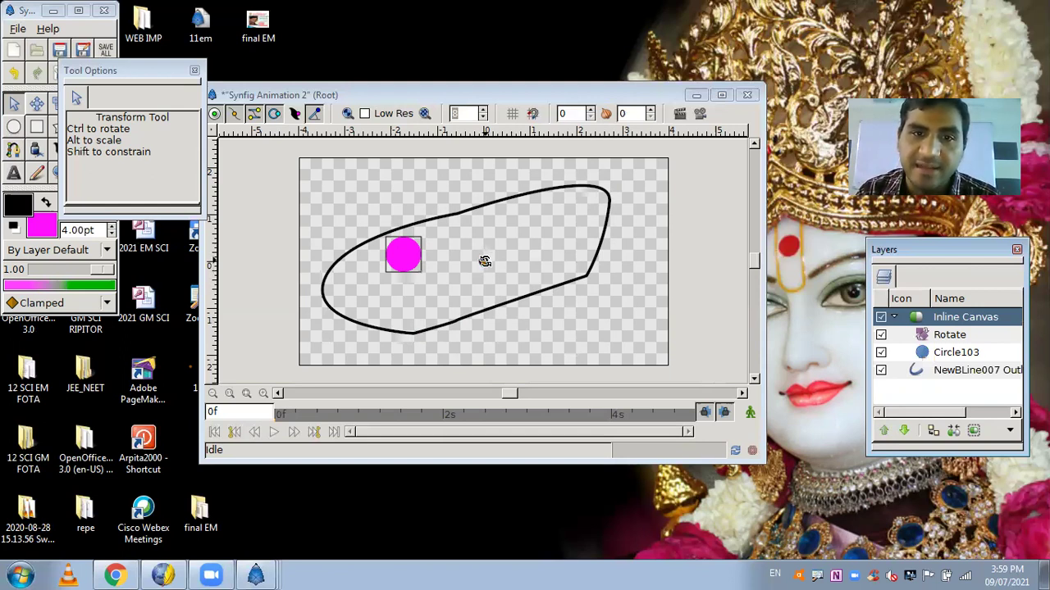
click(484, 261)
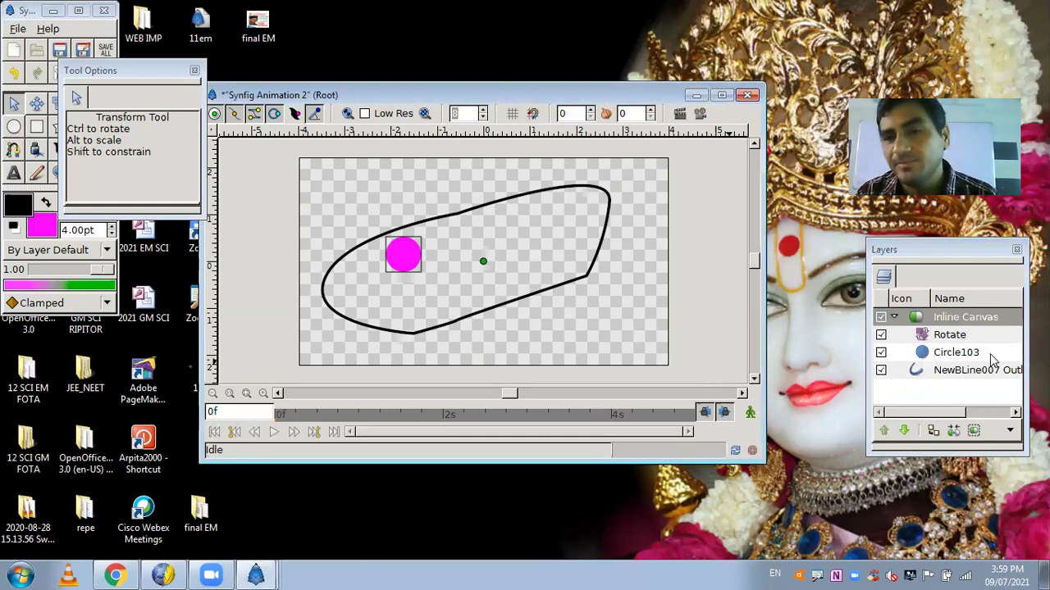
- Select the Rotate and NewBLine007 Outline layers together and link the Rotate handle to the BLine along its upper edge
click(913, 338)
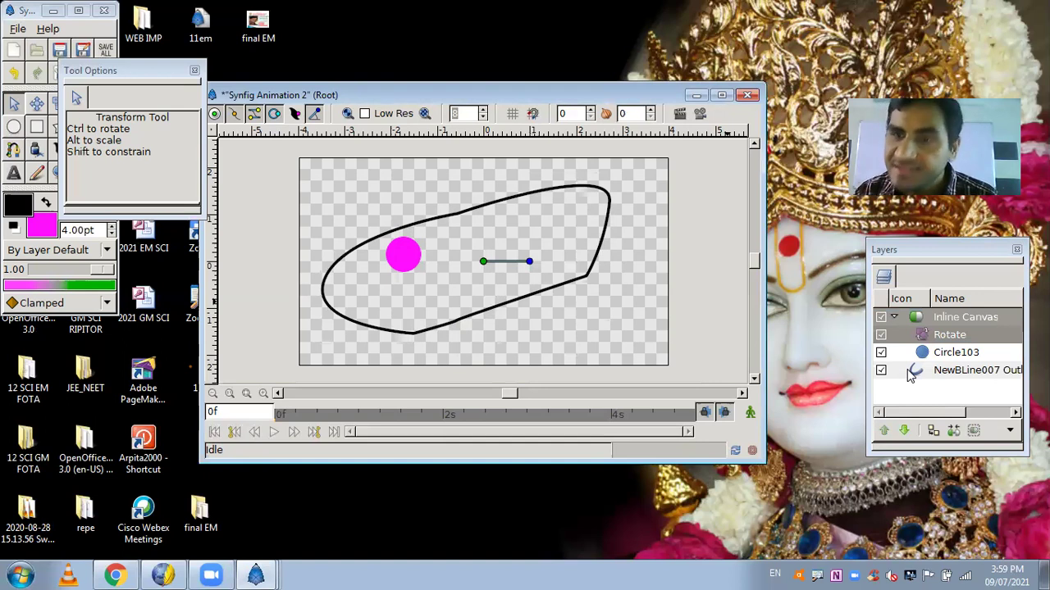
ctrl+click(910, 374)
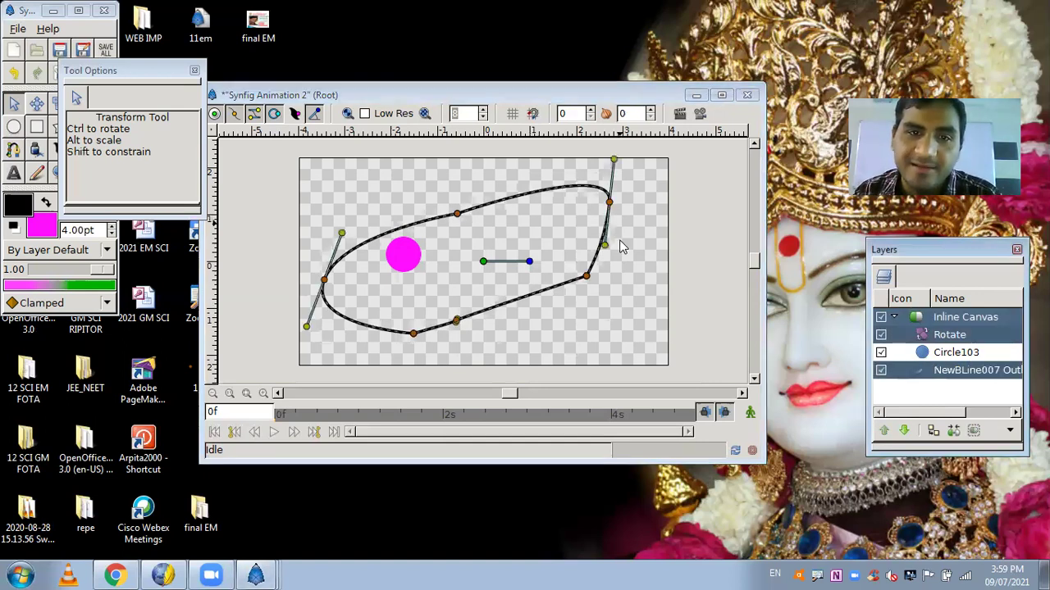
right_click(457, 215)
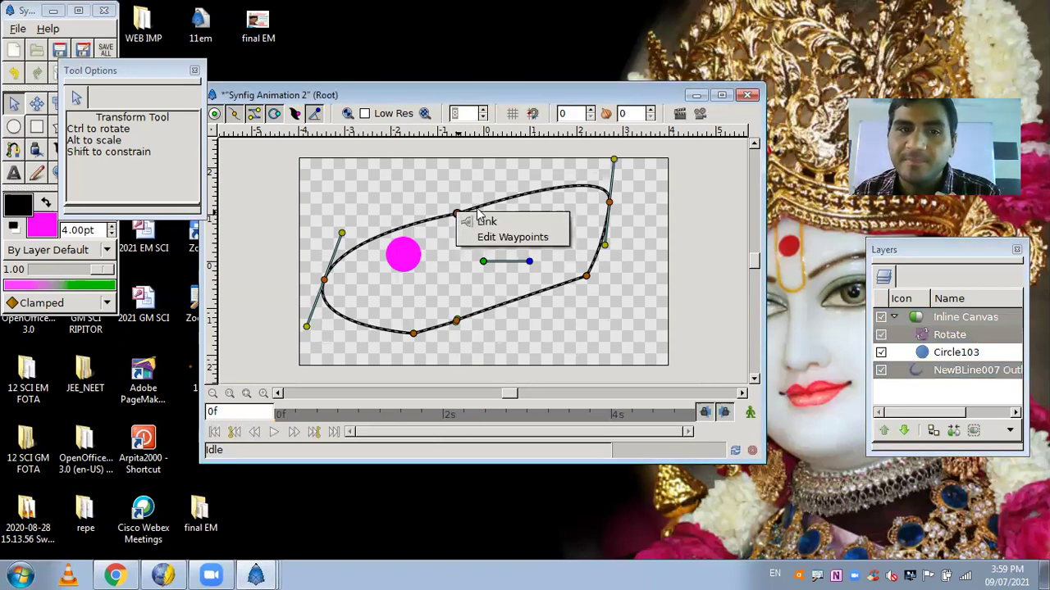
key(Escape)
right_click(482, 212)
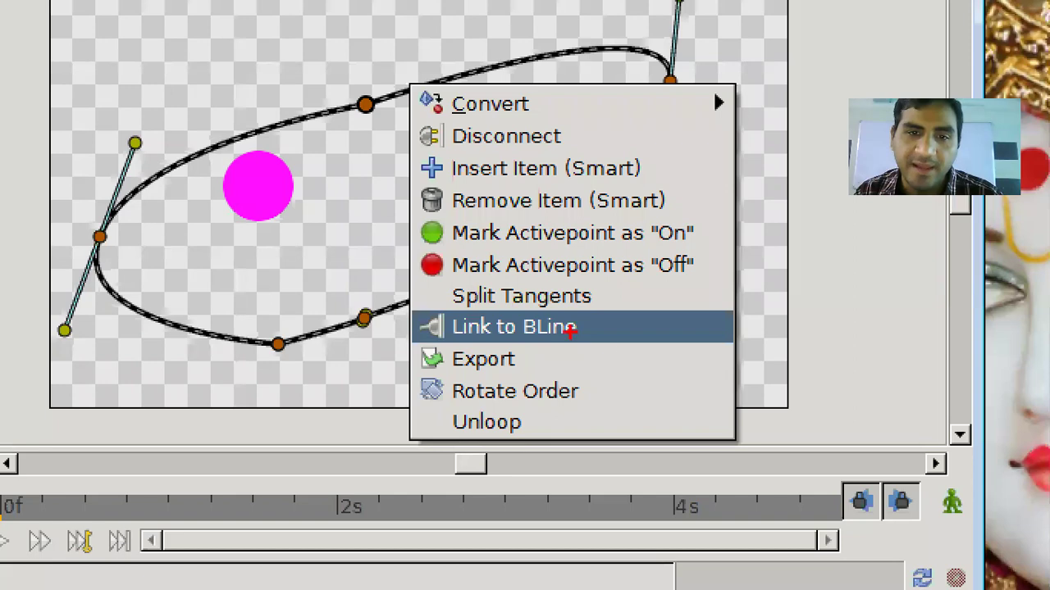
mouse_move(584, 323)
mouse_down()
mouse_move(598, 340)
mouse_move(623, 327)
mouse_up()
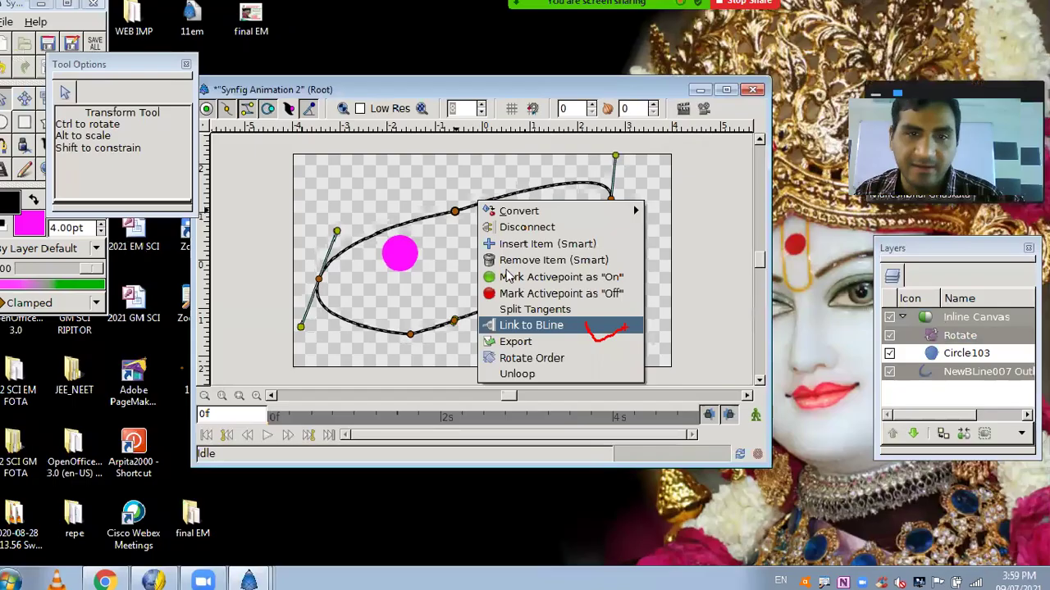
click(514, 326)
right_click(480, 208)
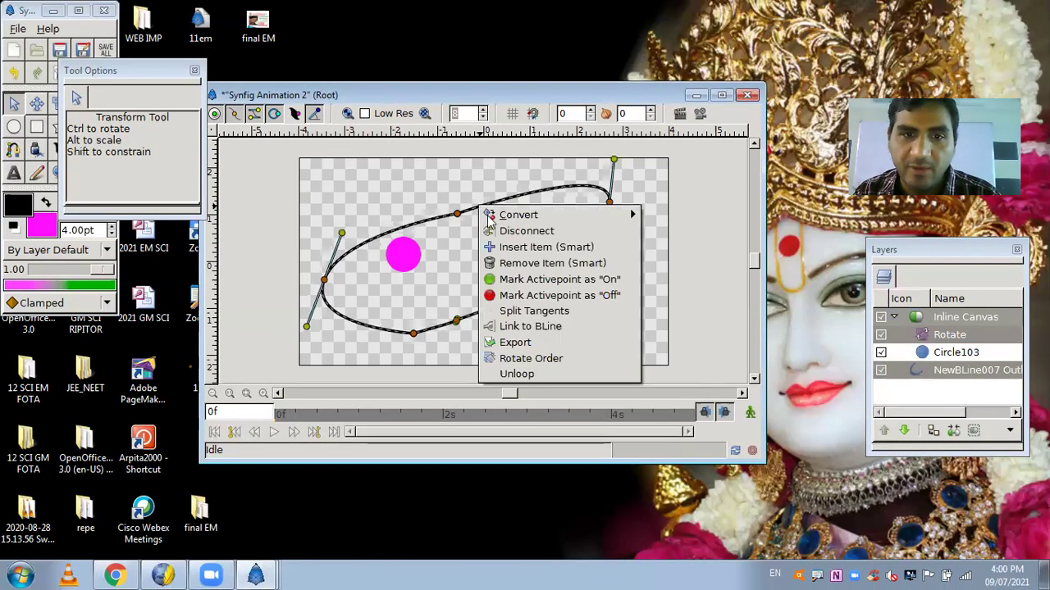
click(542, 330)
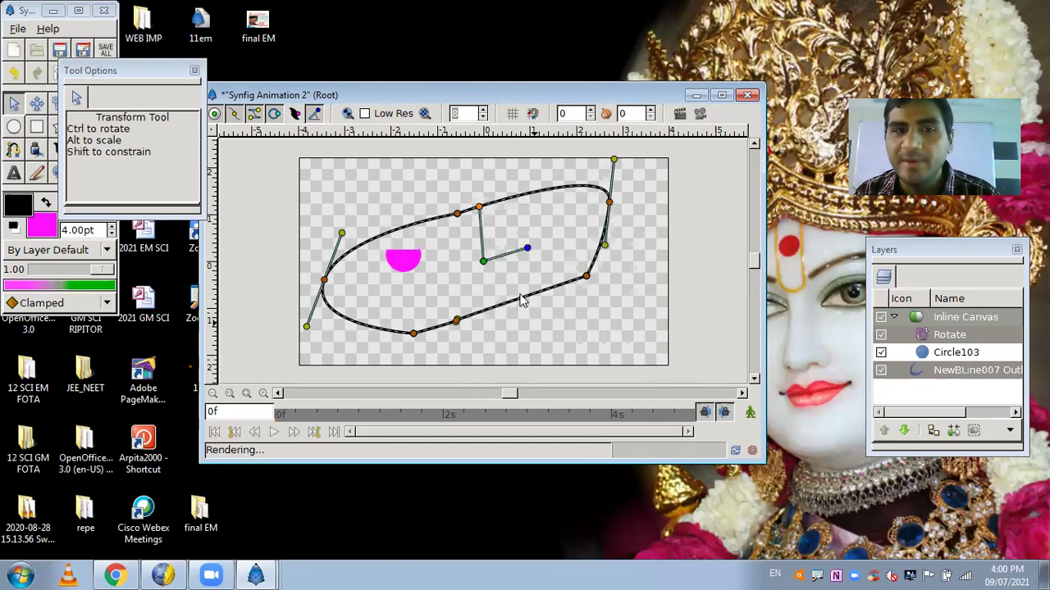
- Select the Rotate and Circle103 layers together and move the circle and the Rotate origin onto the BLine's upper edge
click(547, 240)
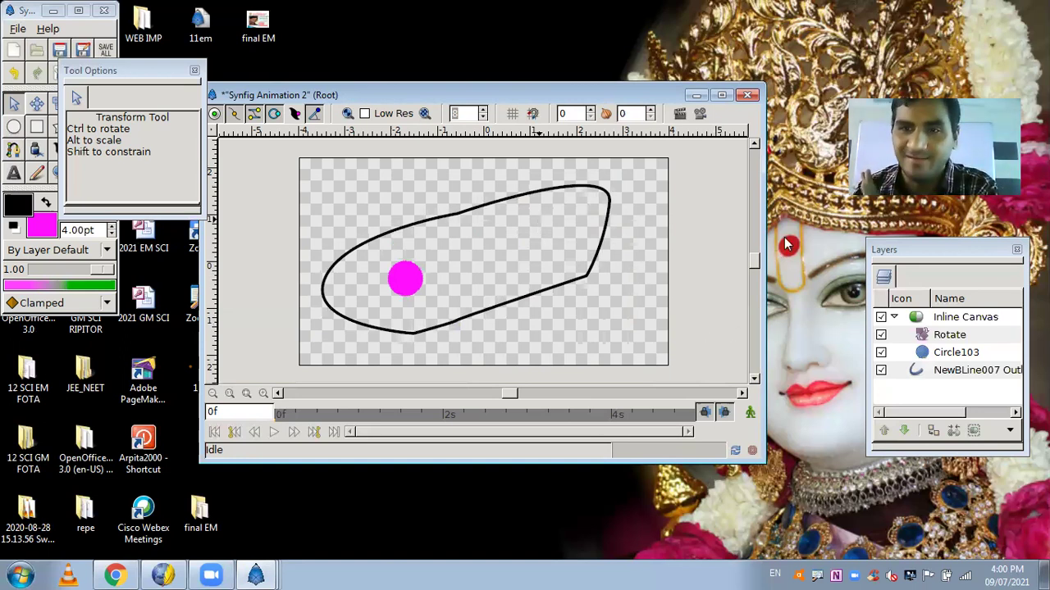
click(913, 338)
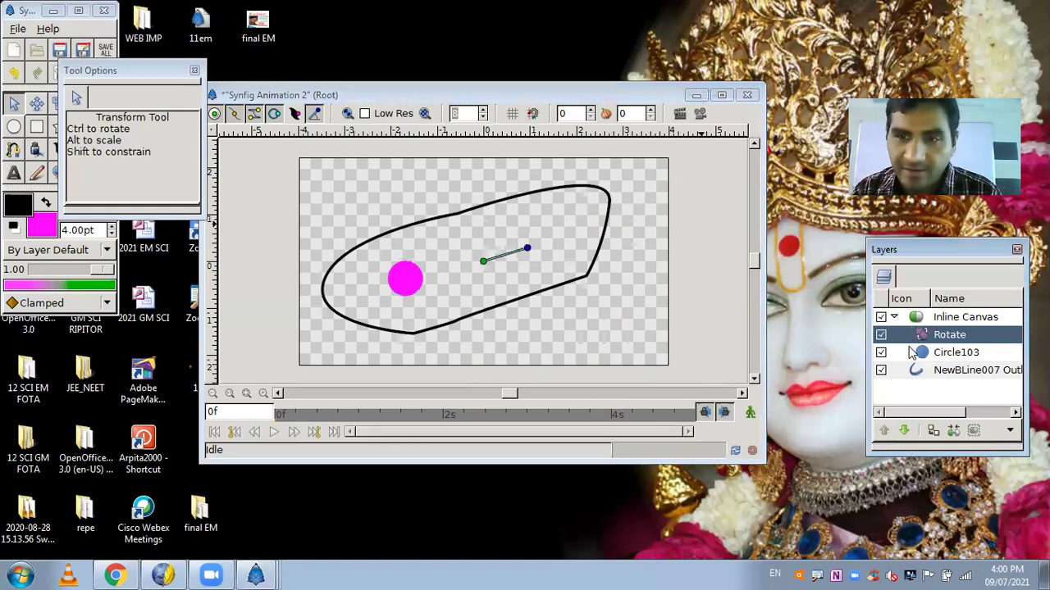
ctrl+click(910, 358)
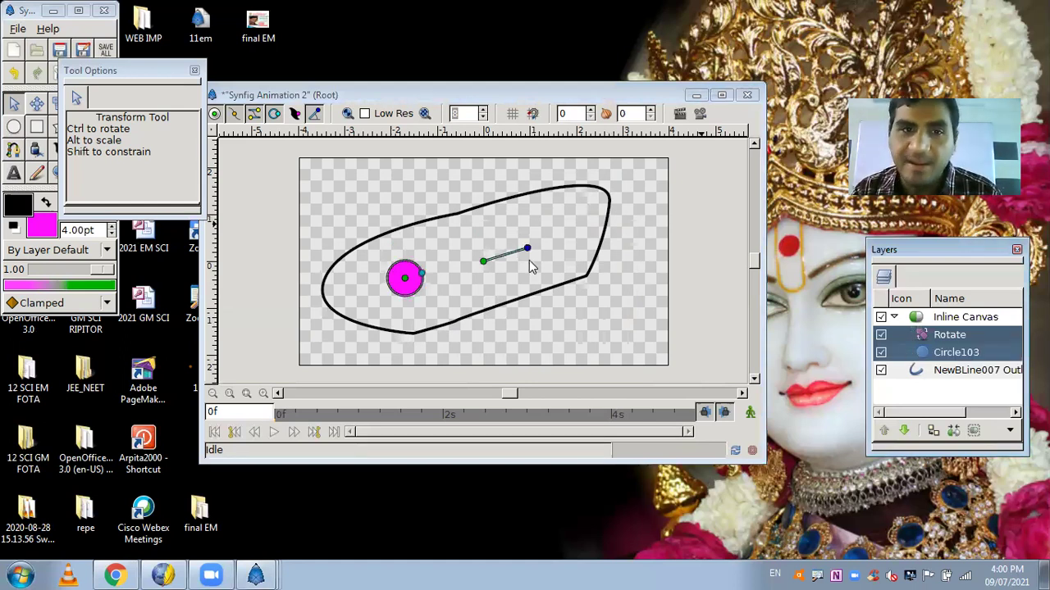
click(414, 279)
drag(415, 279, 464, 214)
drag(484, 264, 463, 211)
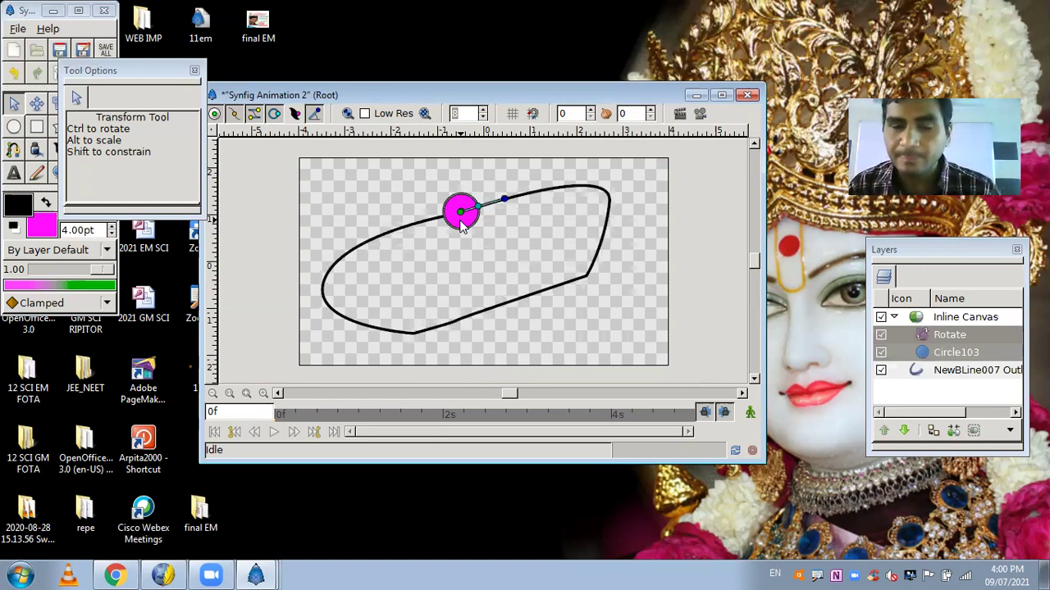
- Turn on animate editing mode and replace the Tool Options panel with an enlarged Keyframes panel
click(751, 413)
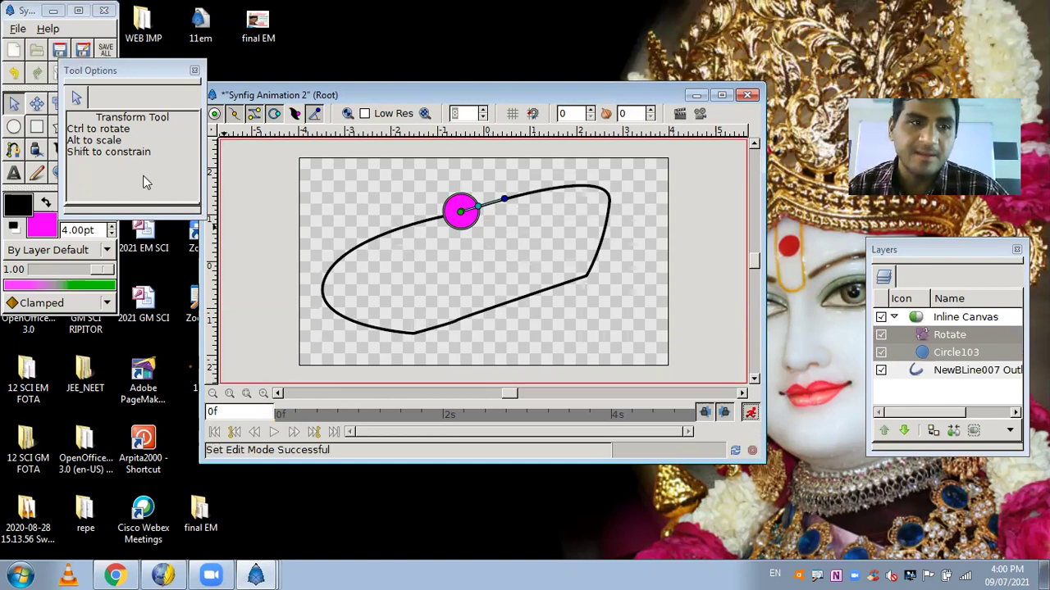
click(194, 70)
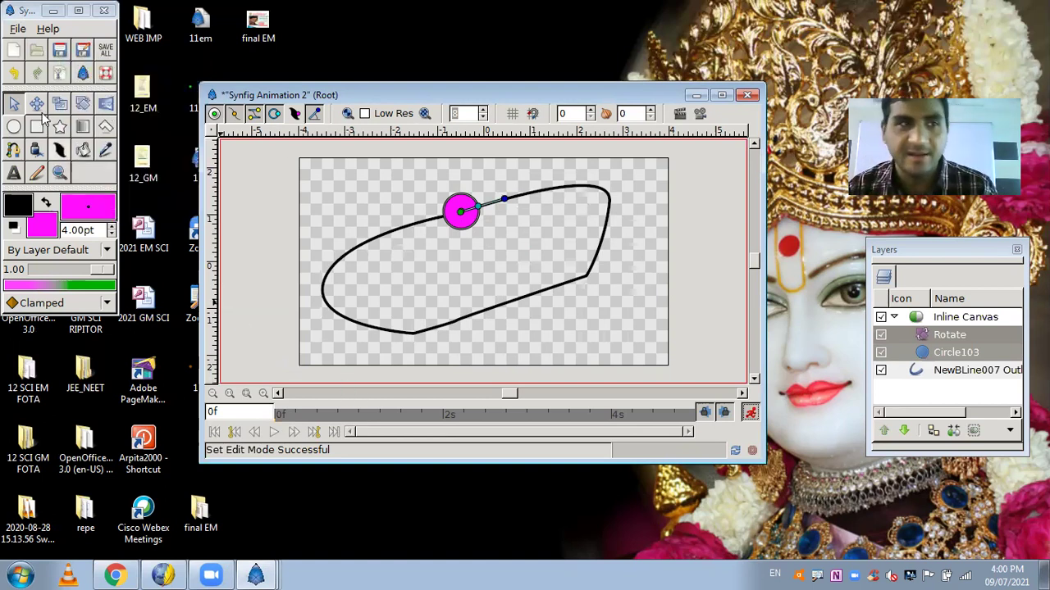
click(18, 29)
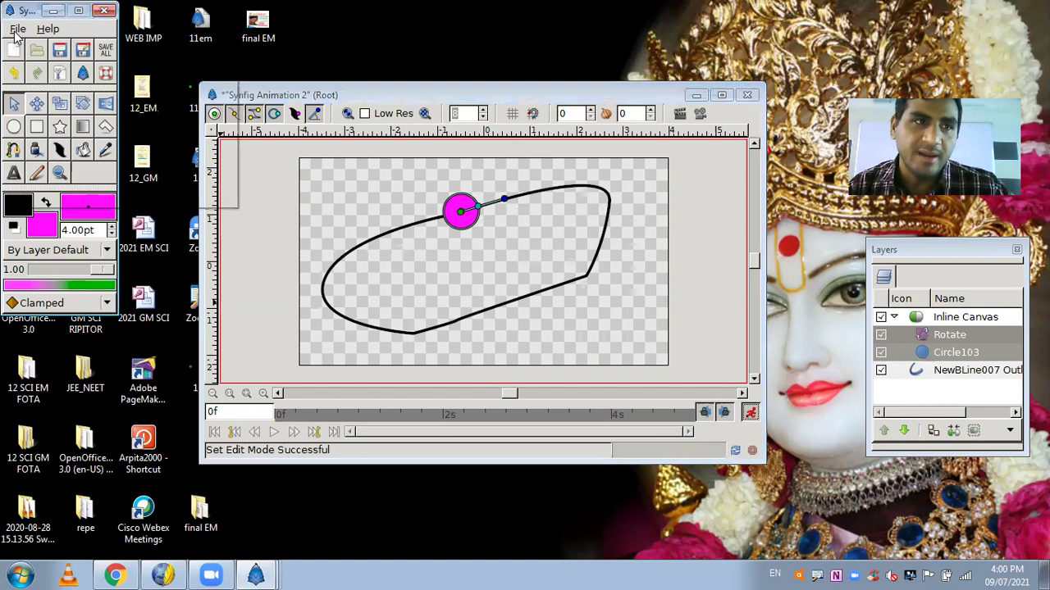
mouse_move(92, 134)
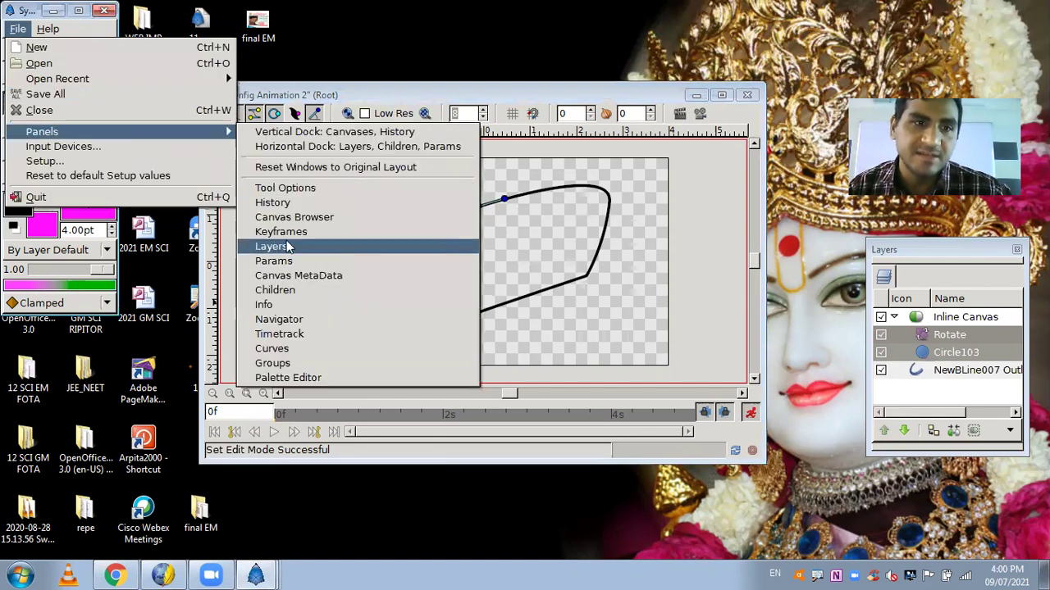
click(246, 236)
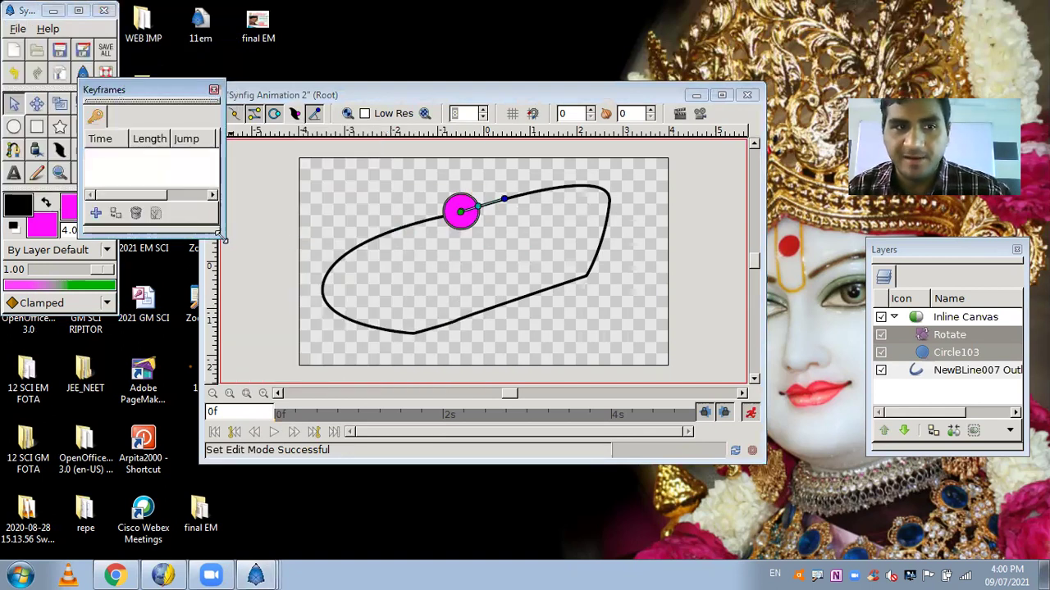
drag(221, 238, 251, 339)
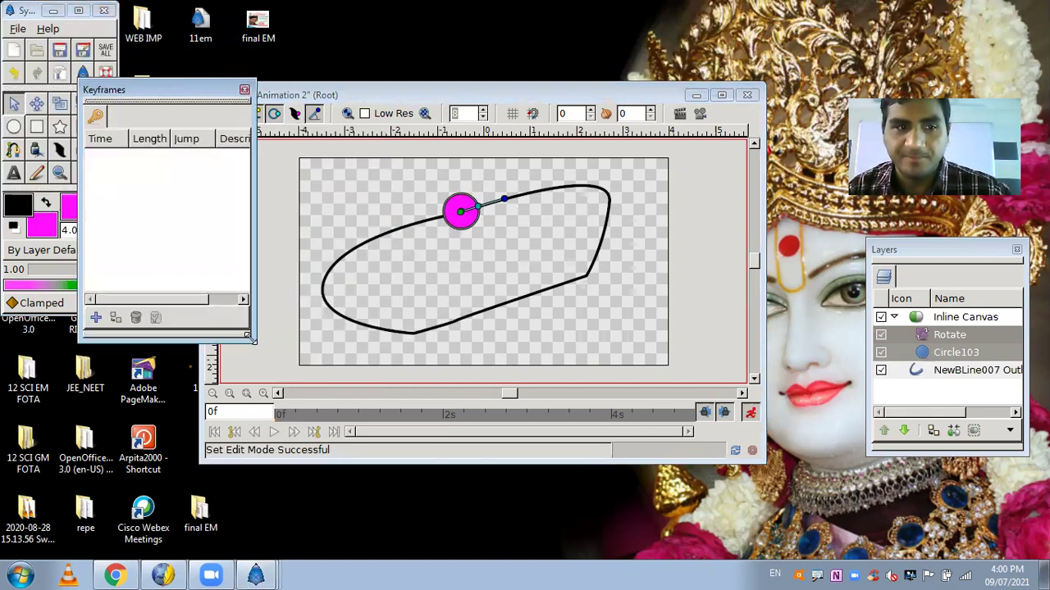
- Add keyframes at 0f and 1s, nudging the circle slightly along the BLine's upper edge at 0f
click(96, 319)
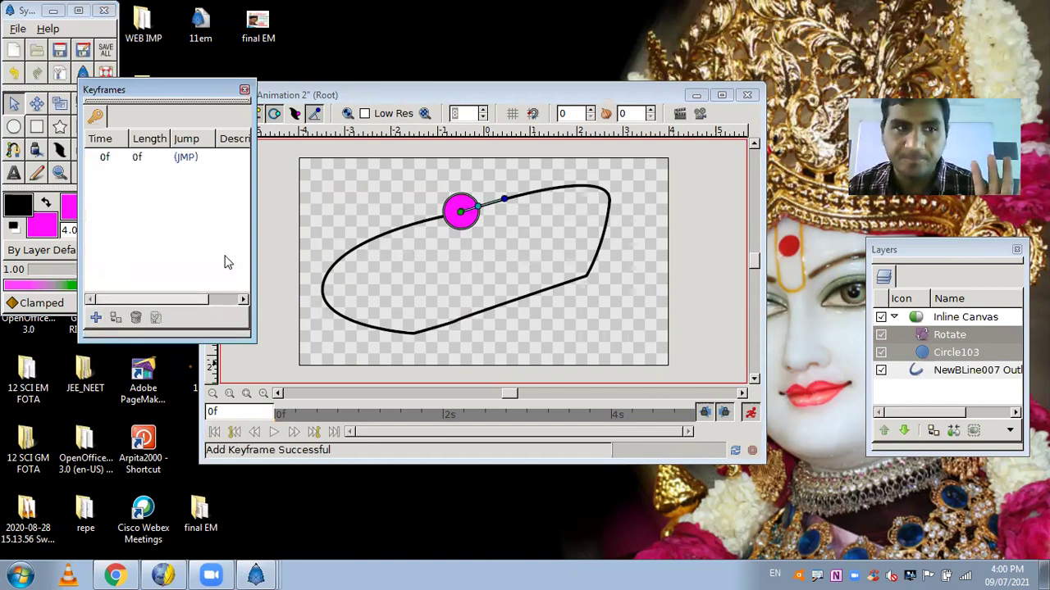
drag(461, 215, 463, 220)
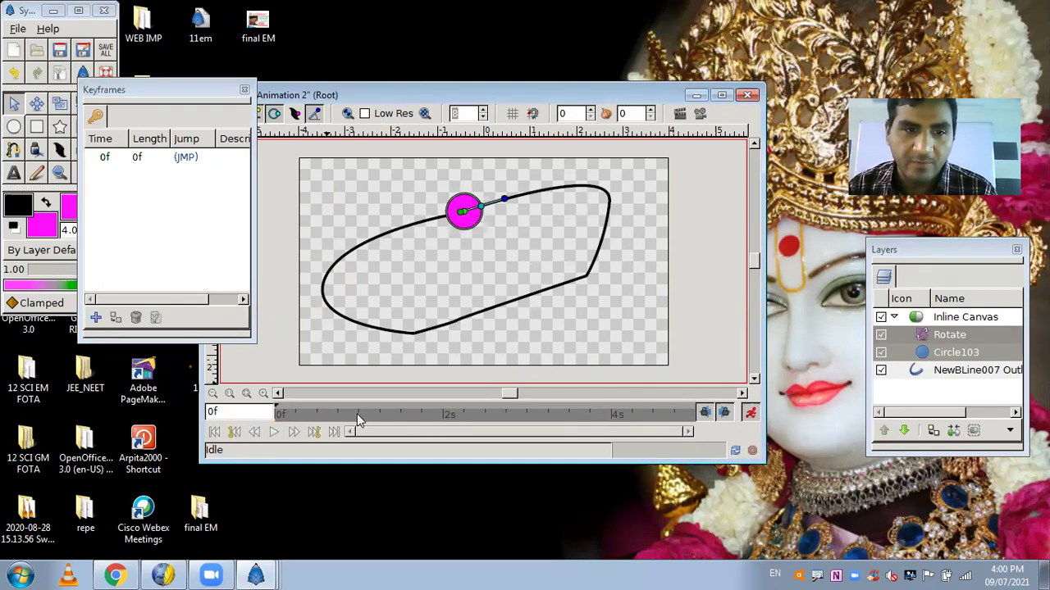
click(357, 420)
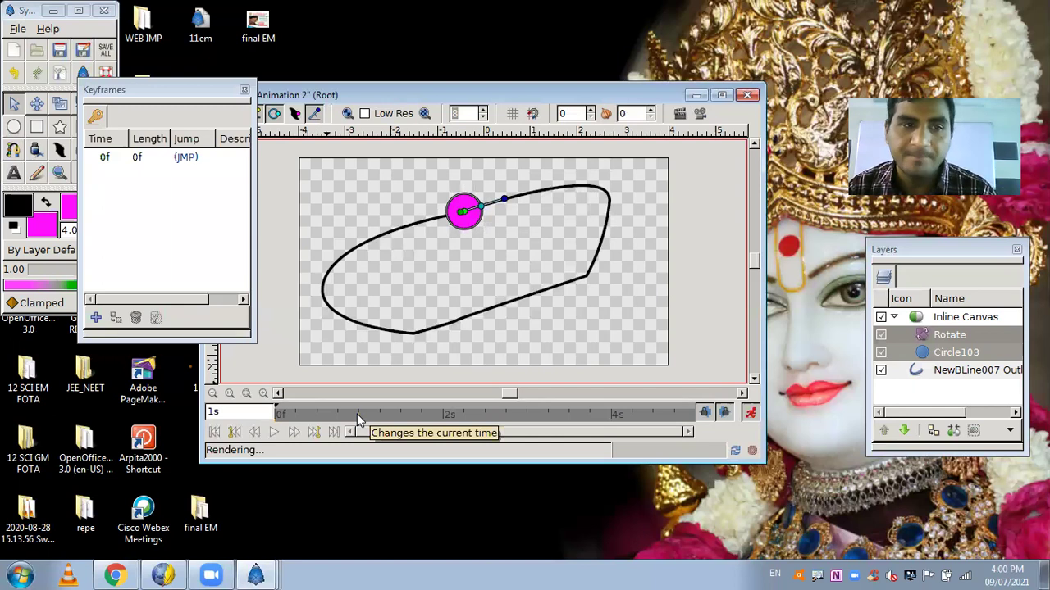
click(96, 318)
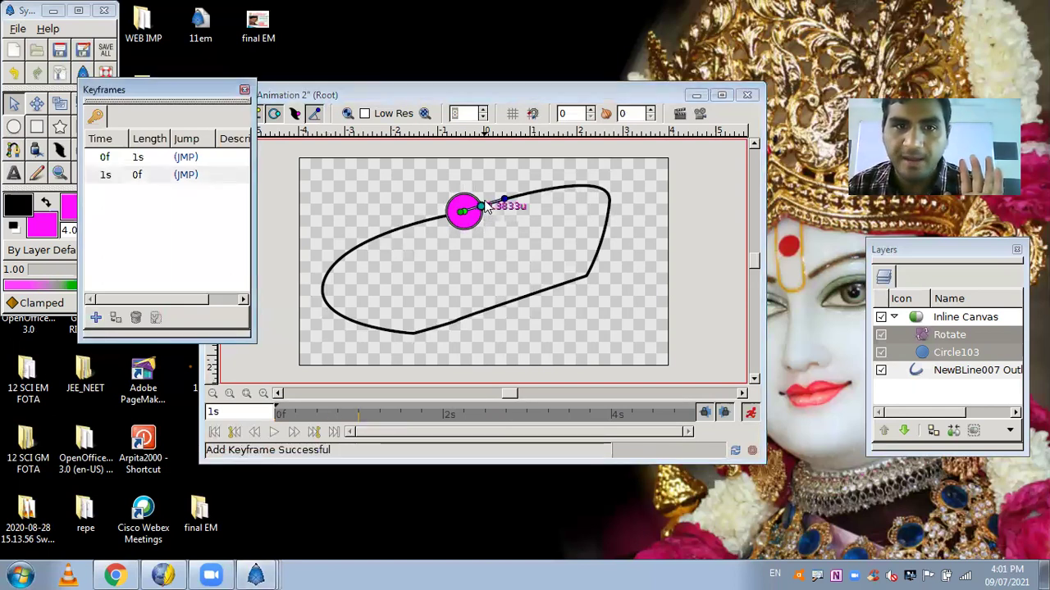
- At 1s, move the circle and Rotate origin along the path to just before its upper-right bend, angling the Rotate handle with the curve
drag(464, 214, 536, 194)
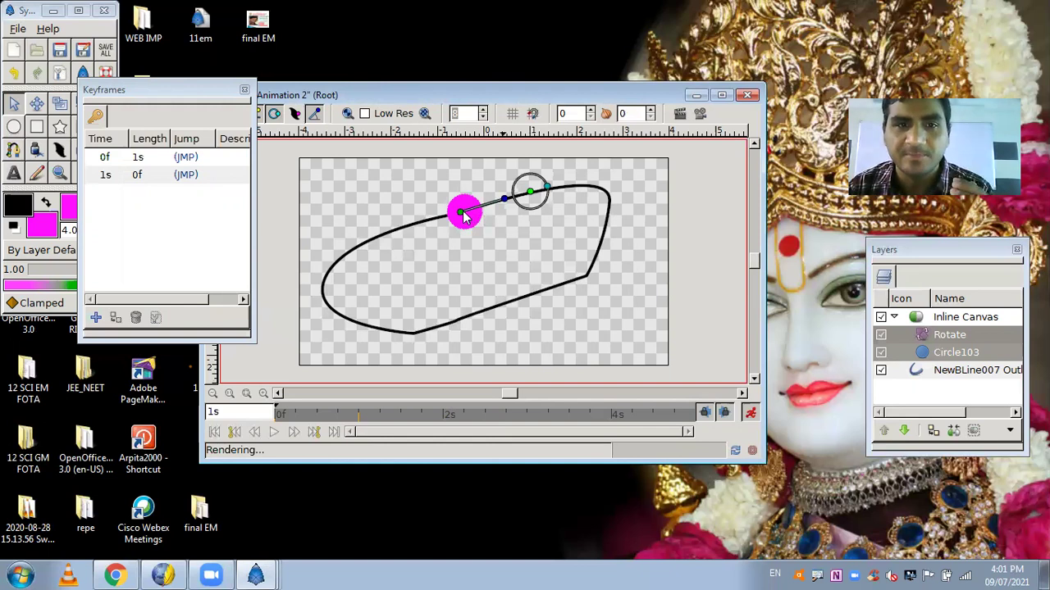
click(576, 190)
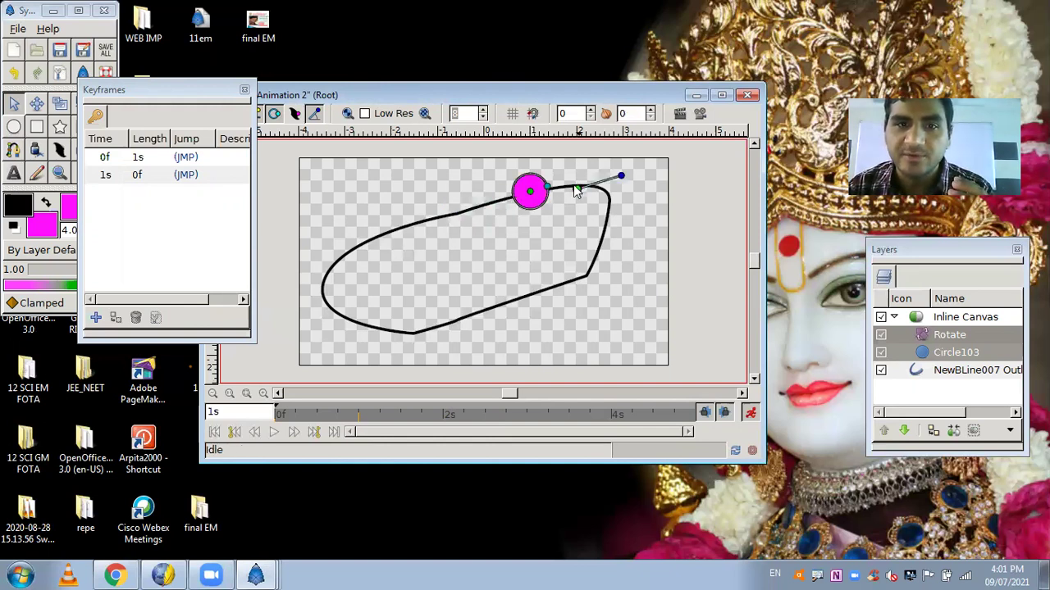
drag(577, 191, 628, 205)
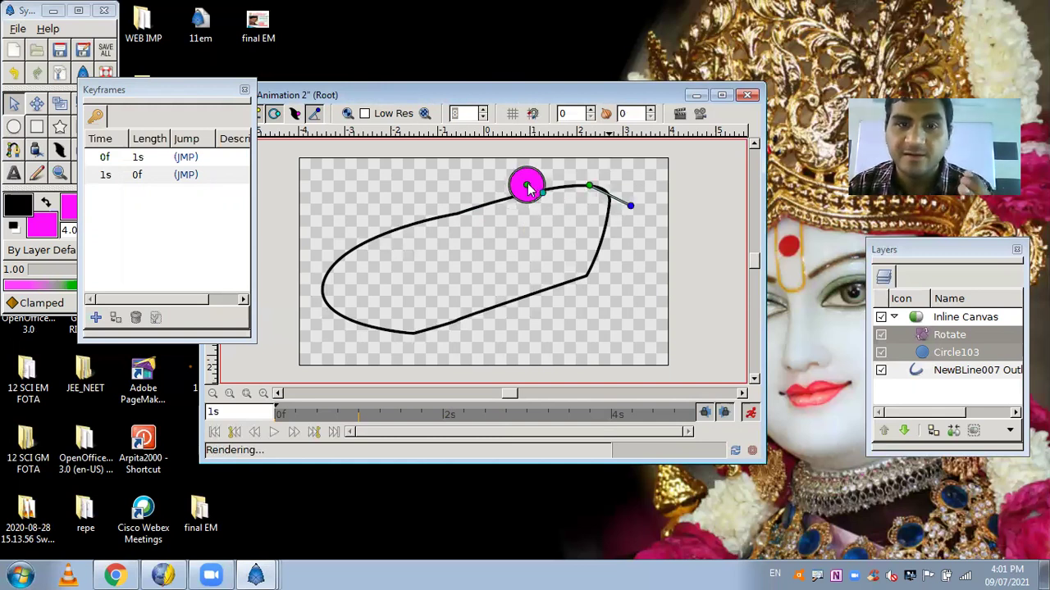
drag(529, 188, 592, 193)
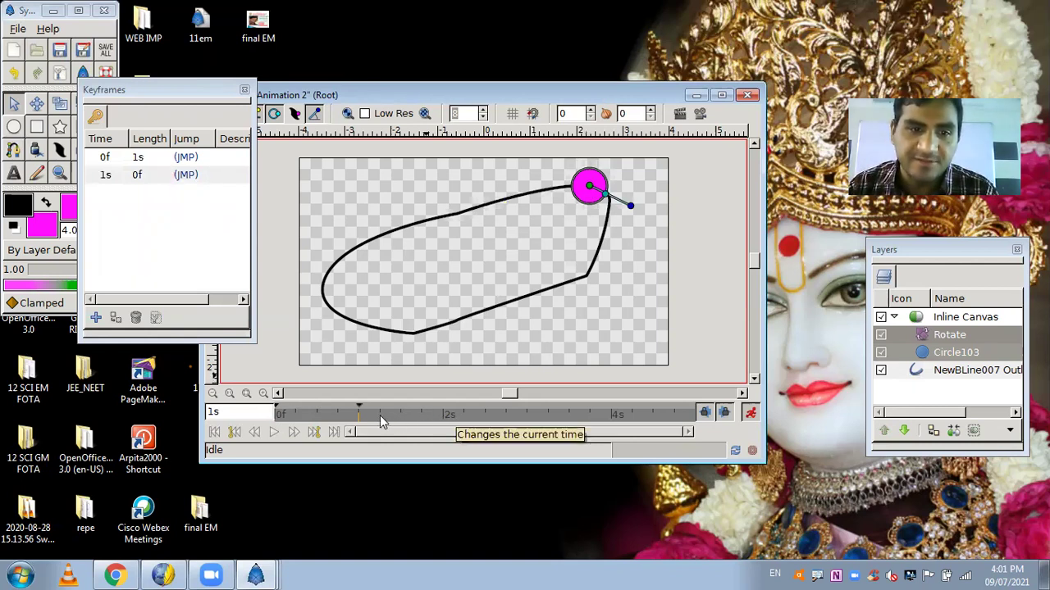
- Add a keyframe at 1s 6f and place the circle and Rotate origin past the upper-right bend, with the handle pointing down the path
click(380, 415)
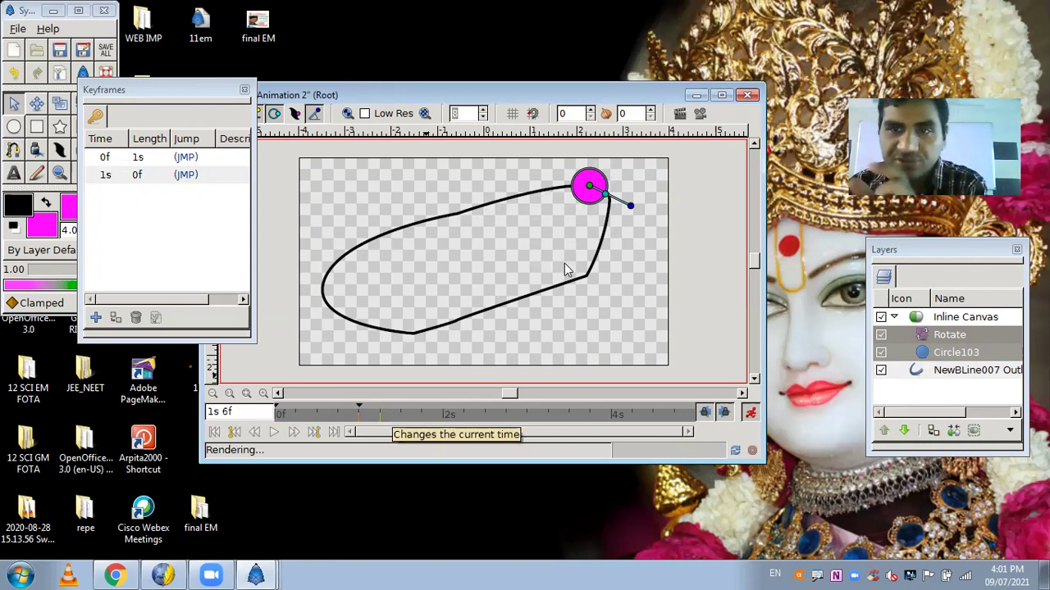
click(96, 318)
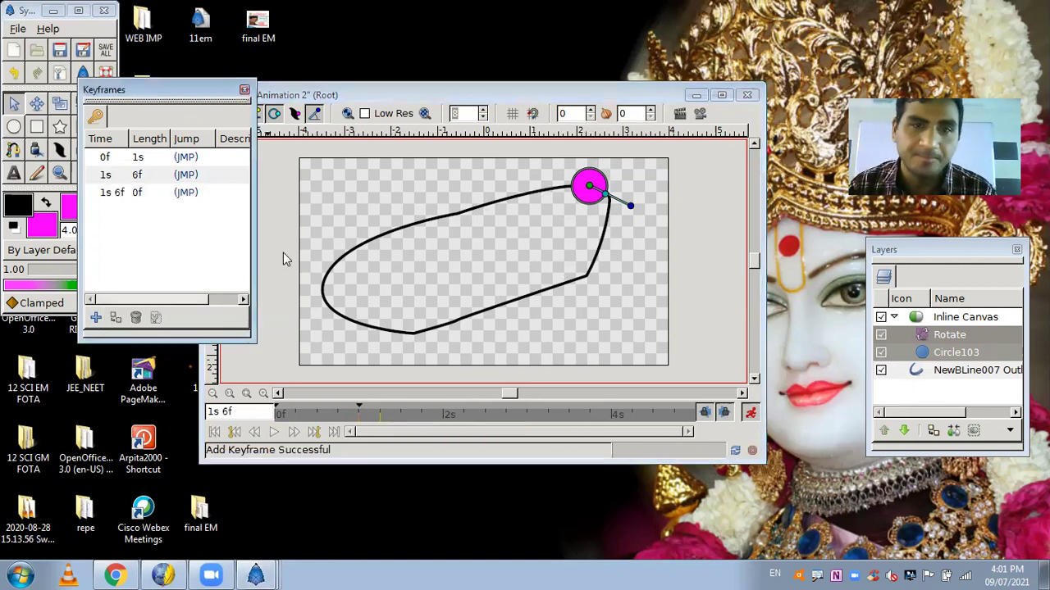
drag(593, 186, 603, 244)
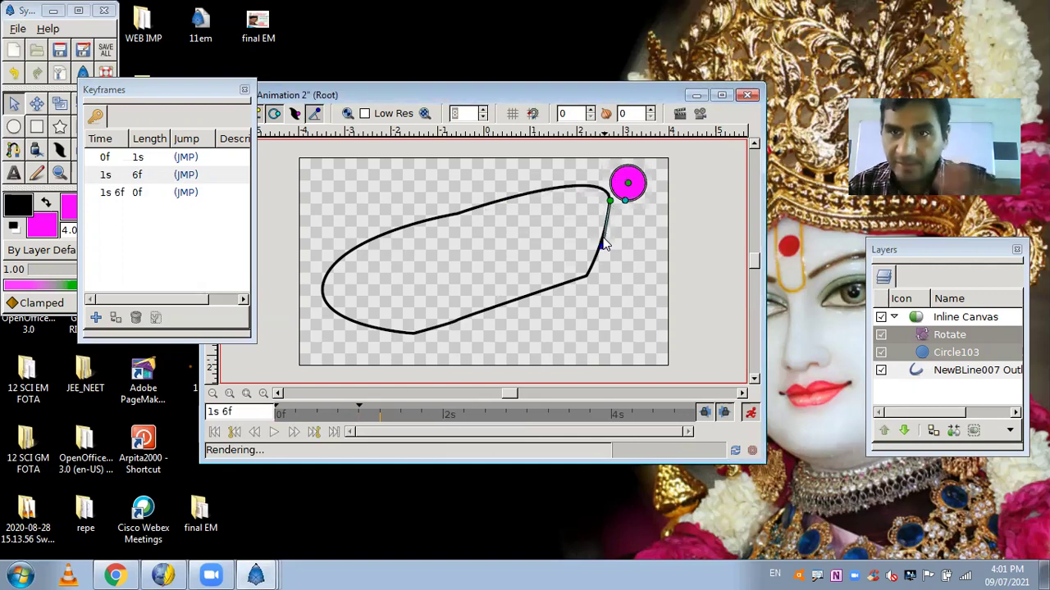
drag(622, 186, 610, 205)
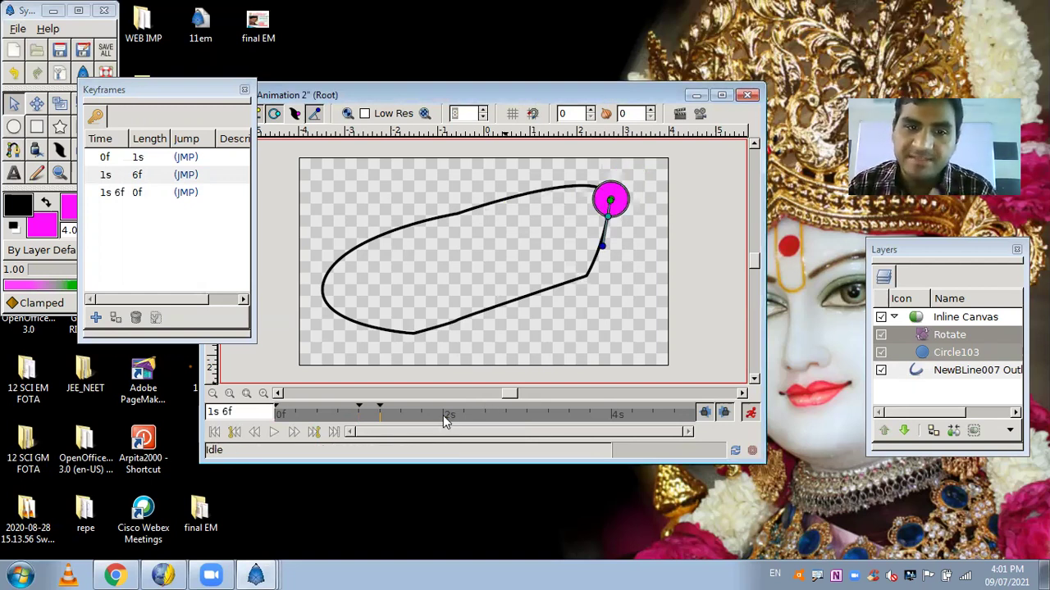
- Add a keyframe at 2s and place the circle and Rotate origin at the path's lower-right corner, with the handle along the lower edge
click(96, 318)
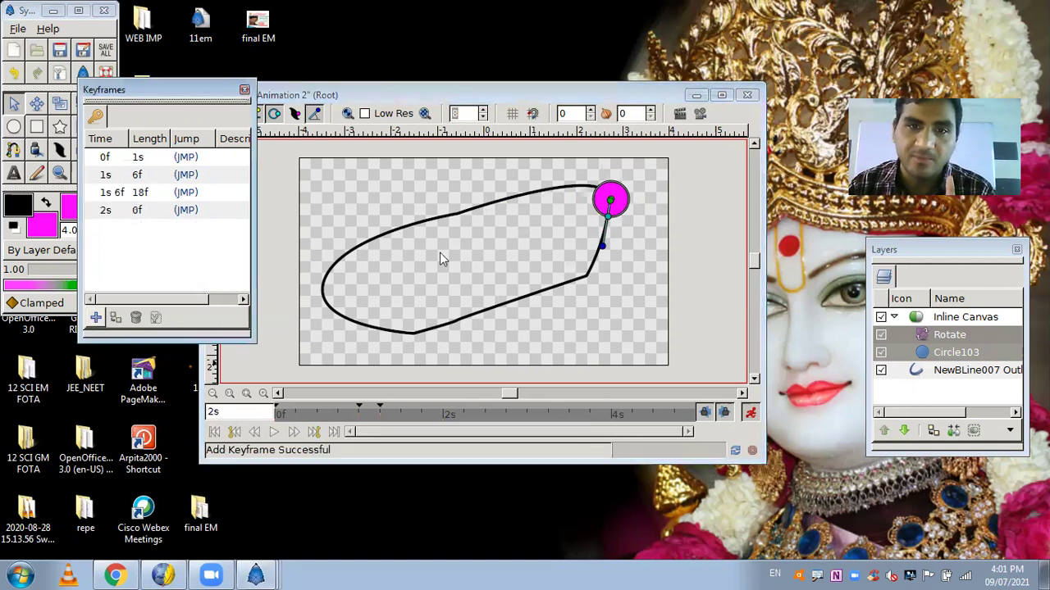
click(587, 275)
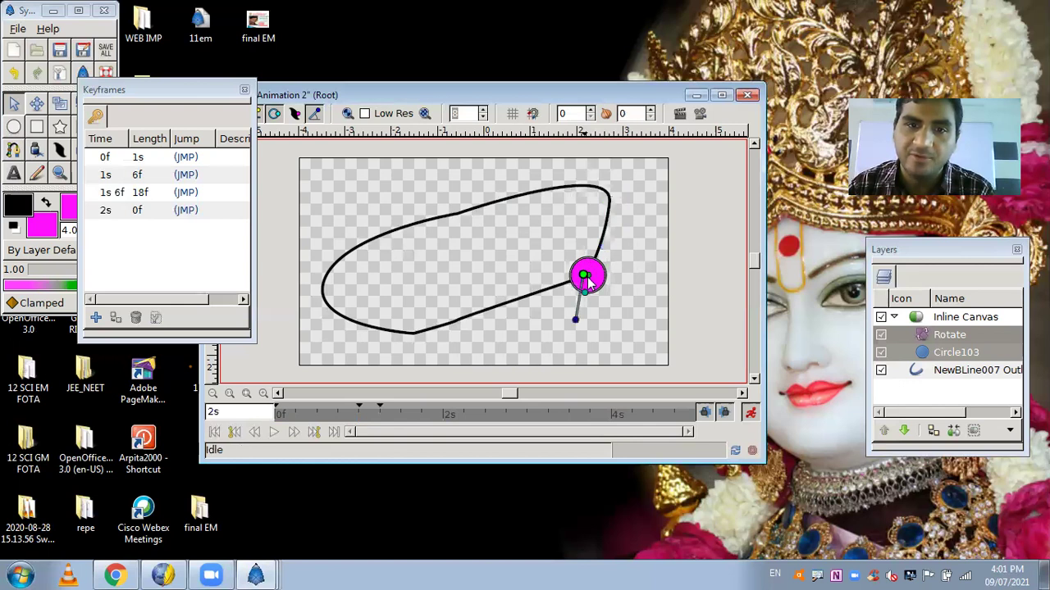
drag(587, 281, 640, 340)
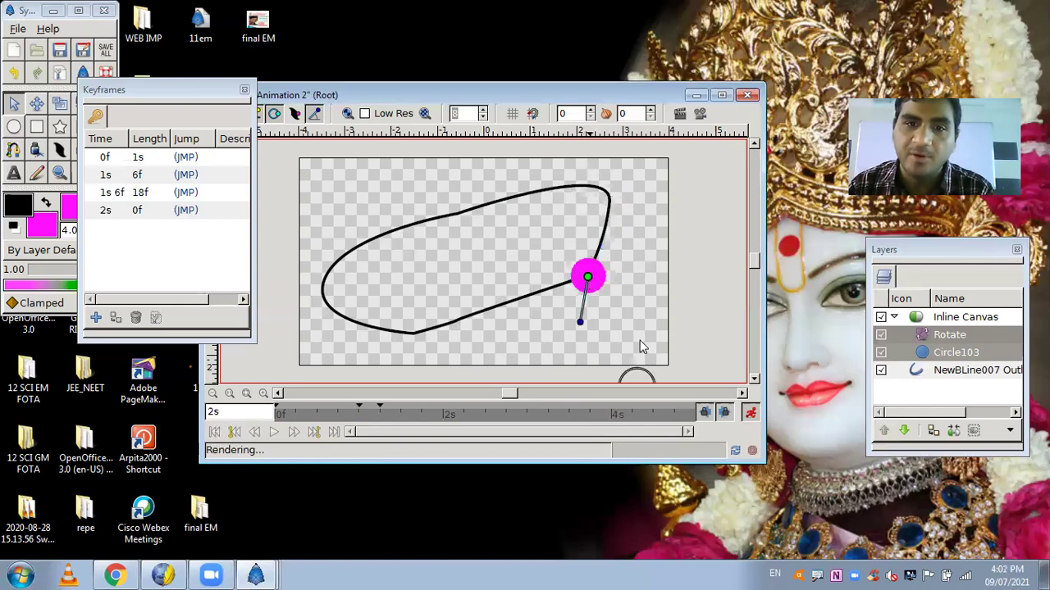
click(755, 382)
click(755, 383)
drag(580, 320, 542, 285)
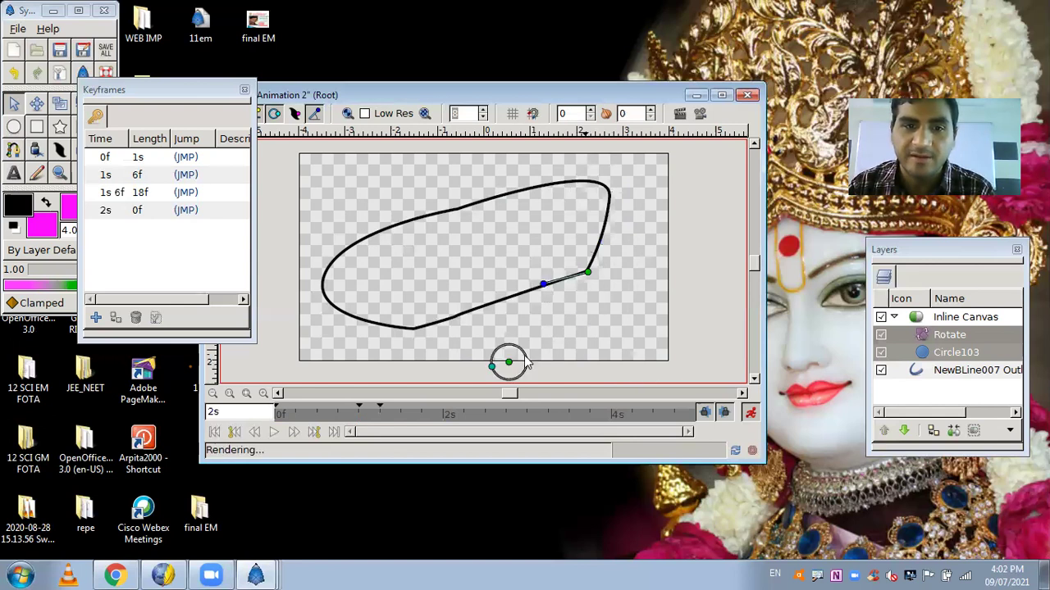
click(587, 276)
drag(588, 278, 588, 277)
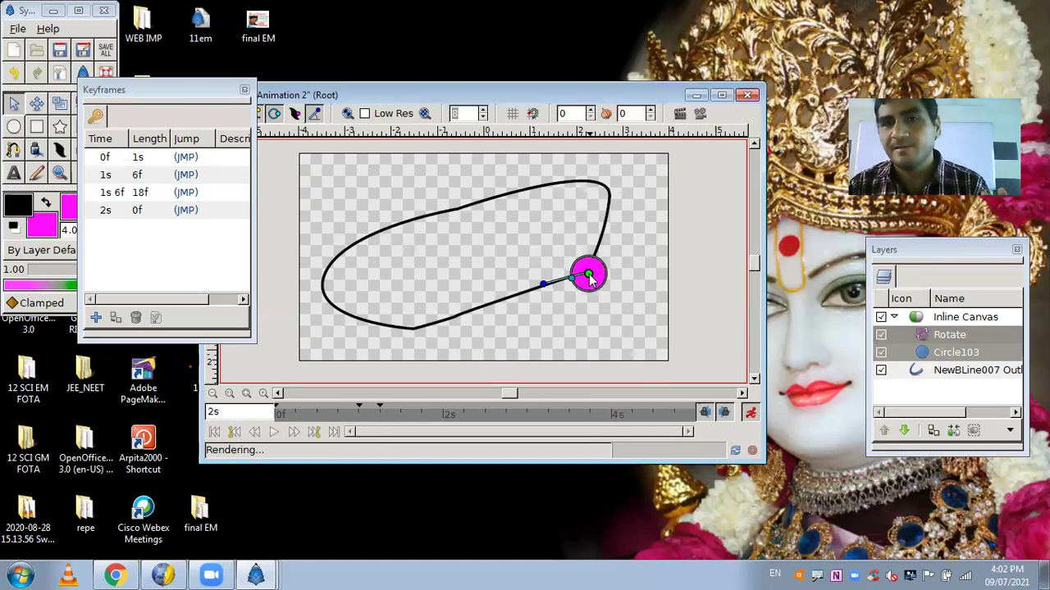
- Add a keyframe at 3s and move the circle and Rotate origin to the path's lower-left corner, turning the handle along the curve
click(524, 412)
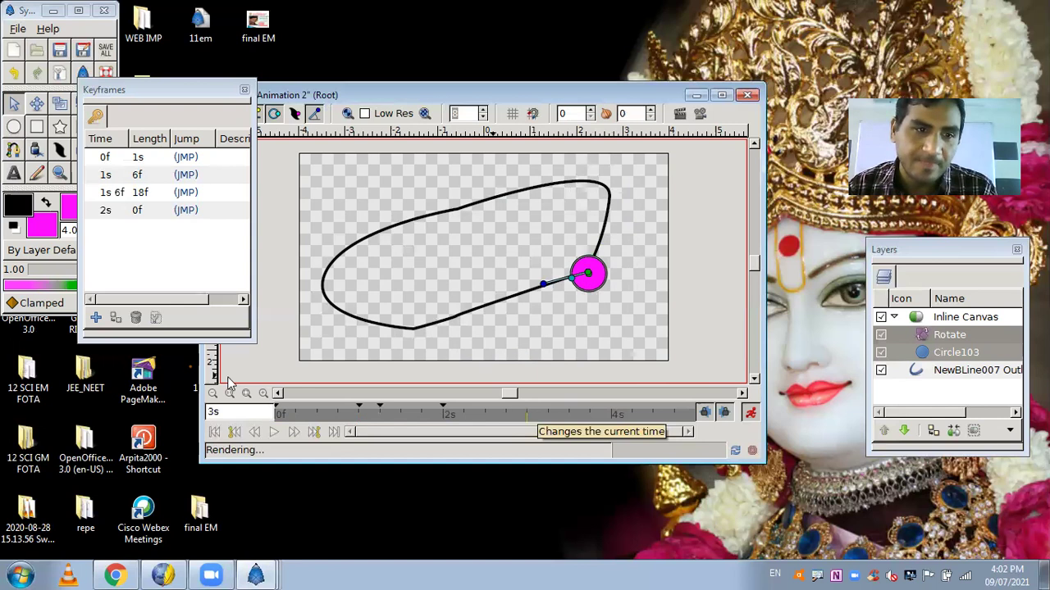
click(95, 318)
drag(566, 285, 416, 330)
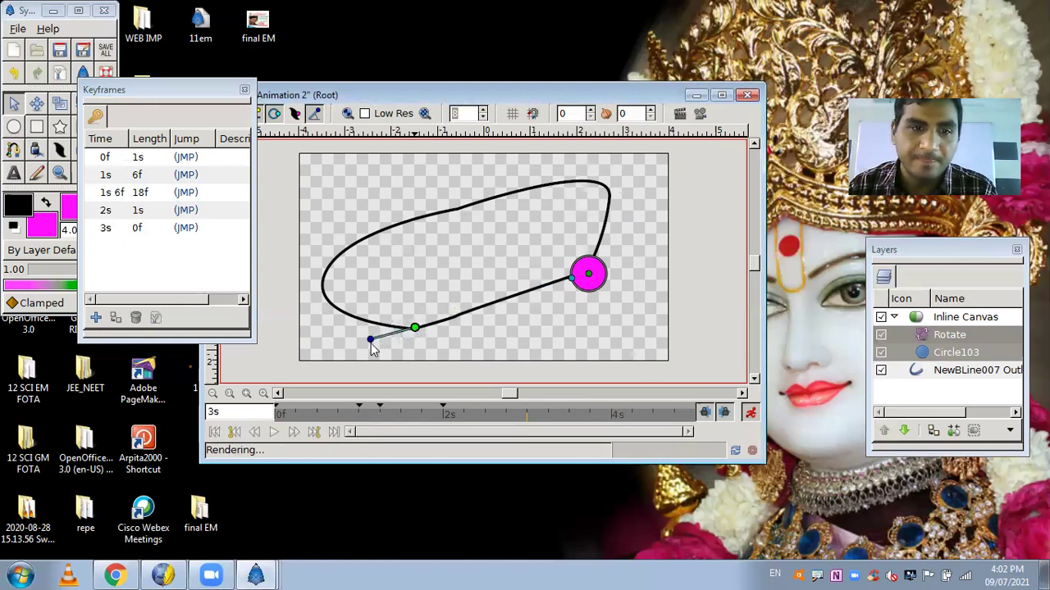
drag(368, 337, 363, 323)
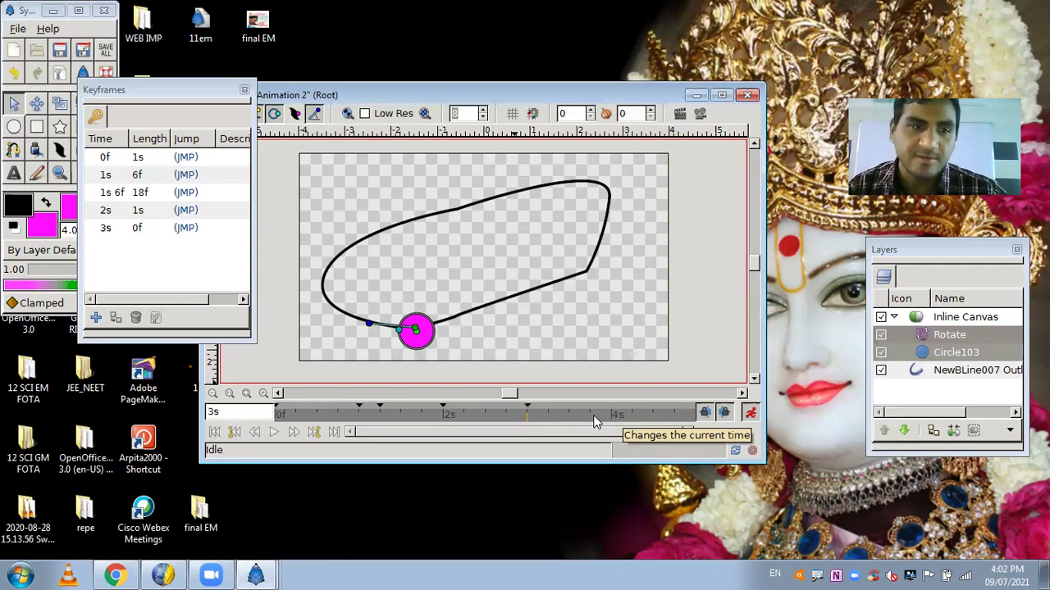
- Add a keyframe at 4s and place the circle and Rotate origin on the path's far-left bend, with the handle pointing straight up
click(610, 415)
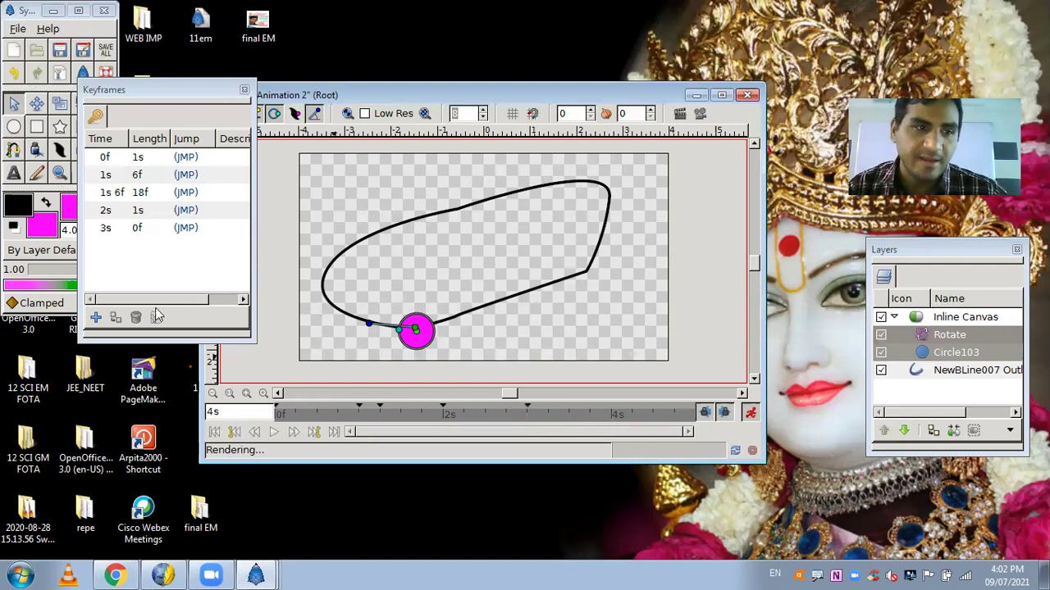
click(96, 318)
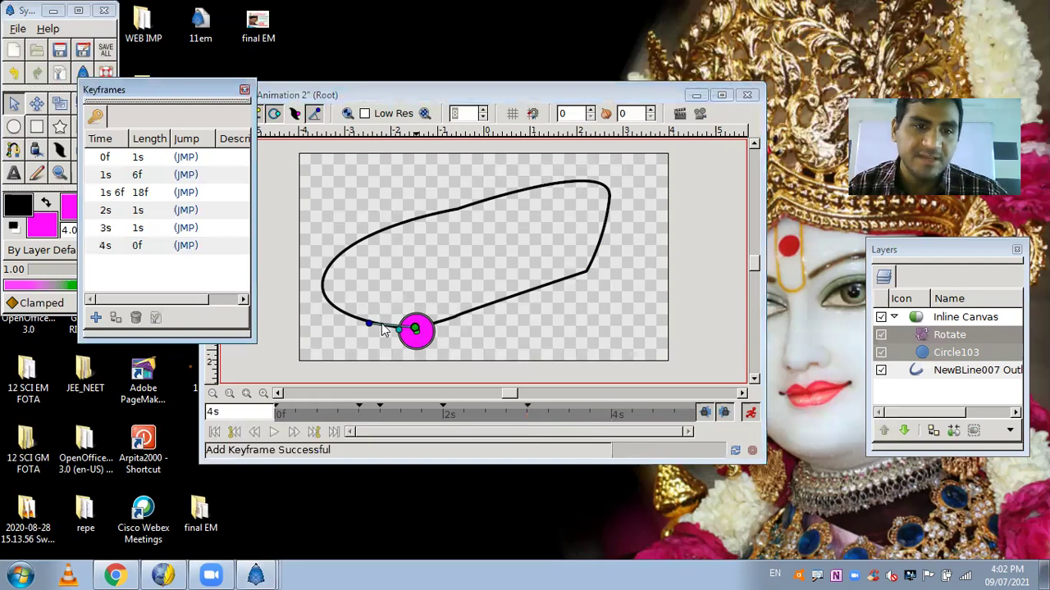
click(335, 302)
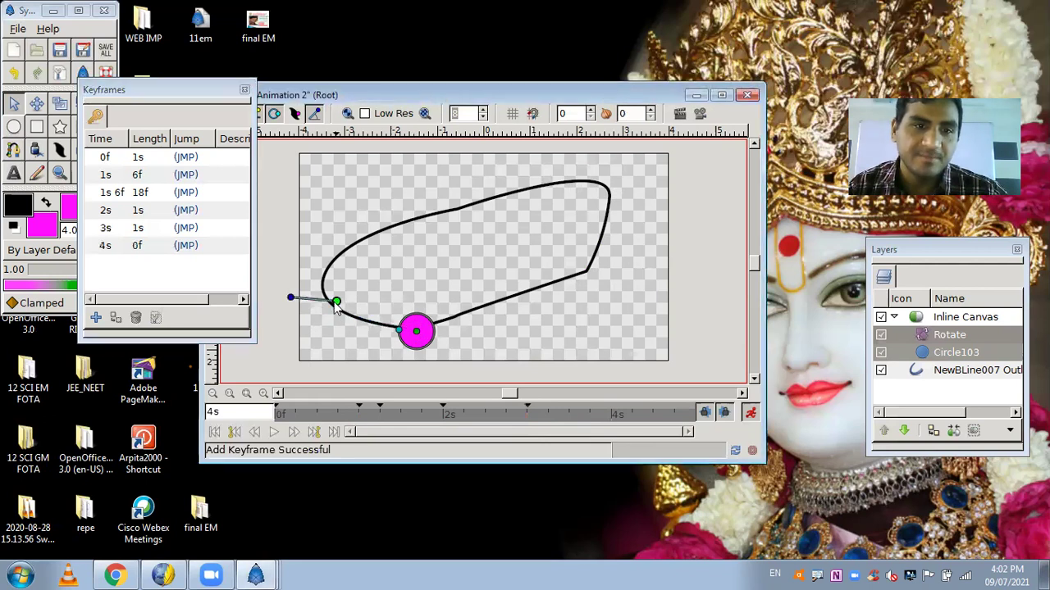
drag(291, 298, 315, 263)
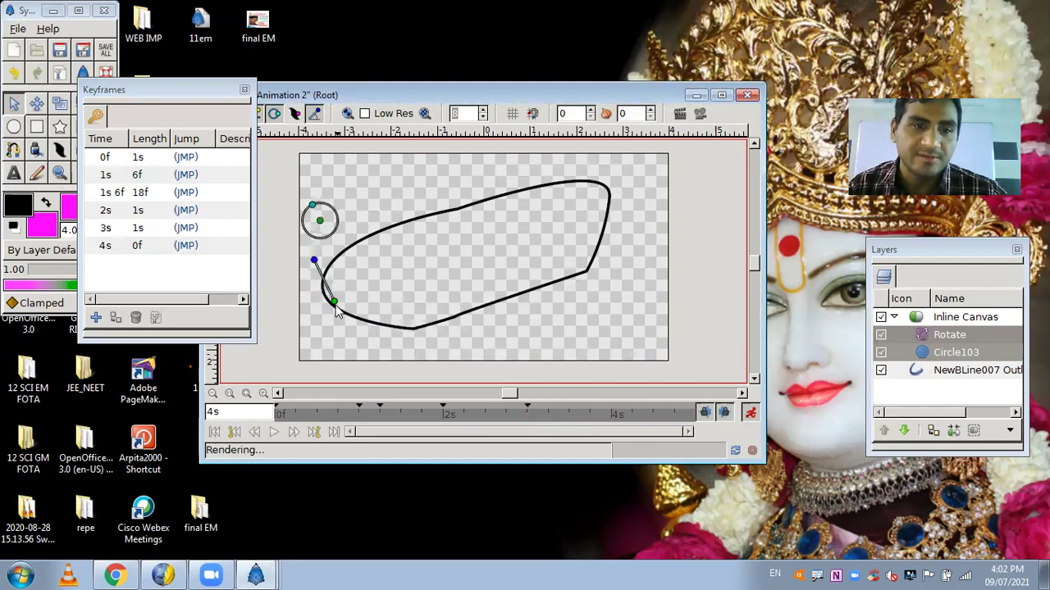
drag(335, 301, 323, 293)
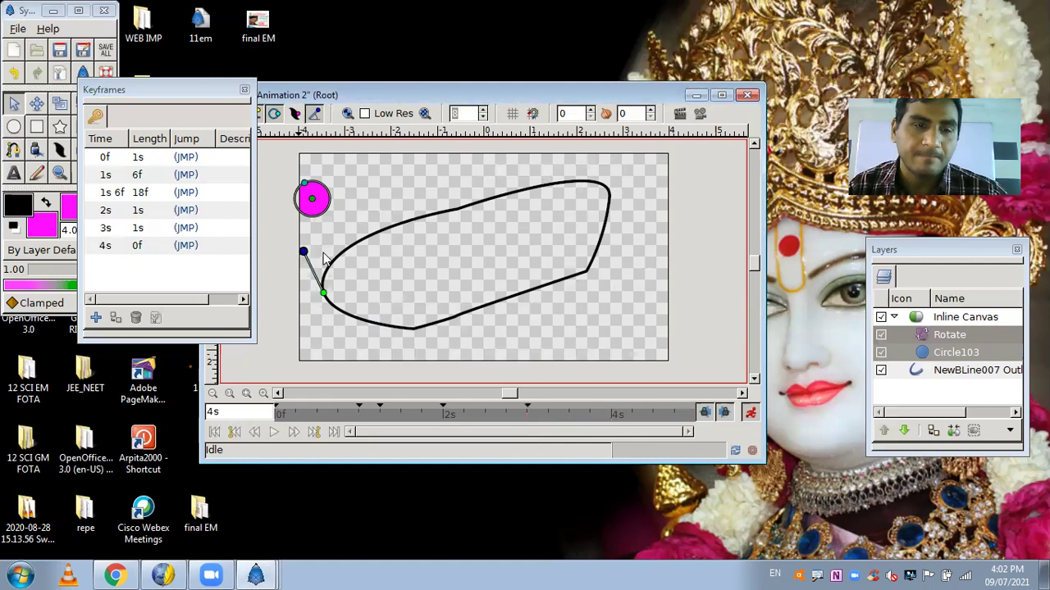
drag(304, 252, 321, 234)
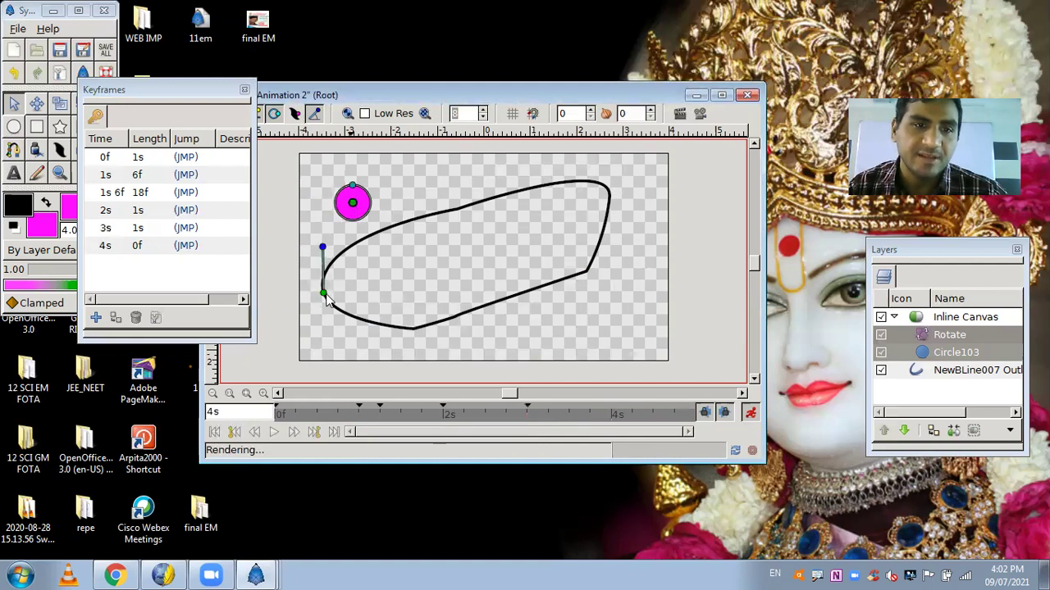
drag(326, 302, 324, 296)
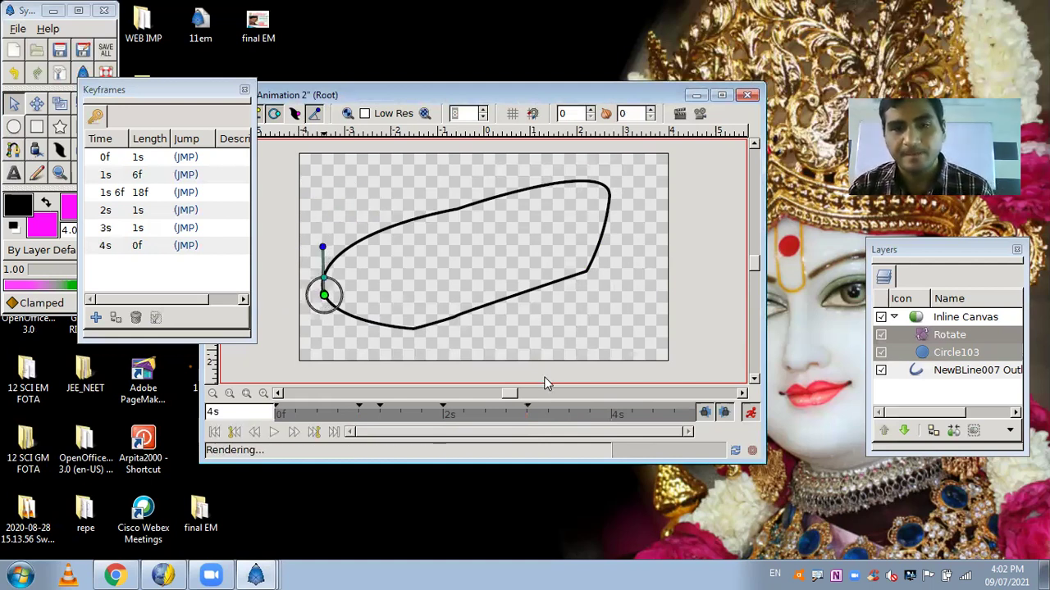
- Add a keyframe at 4s 12f and move the circle and Rotate origin to the path's upper-left curve, angling the handle along it
click(652, 414)
click(95, 318)
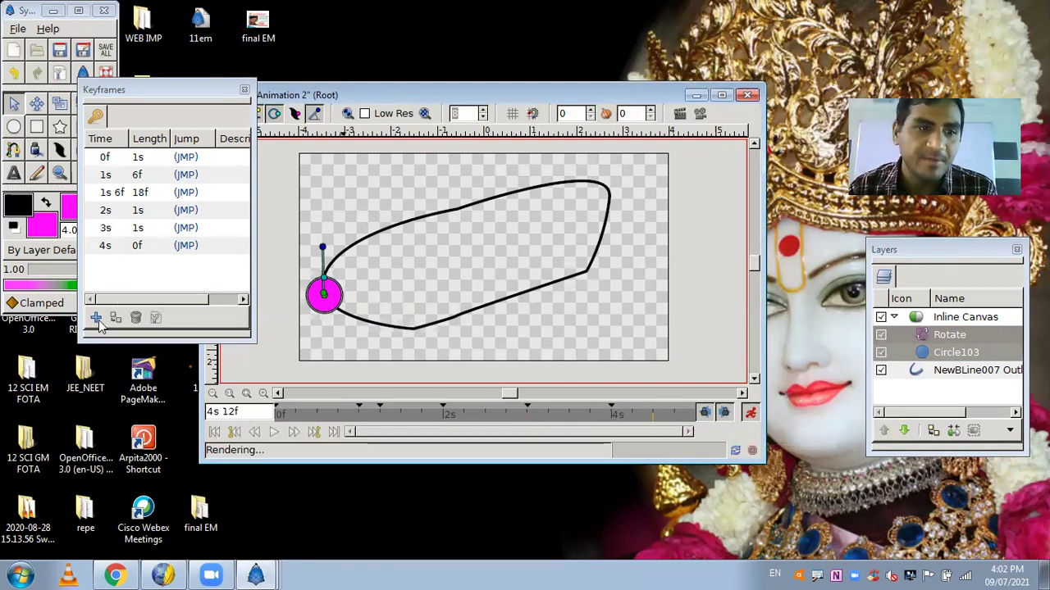
drag(324, 278, 348, 254)
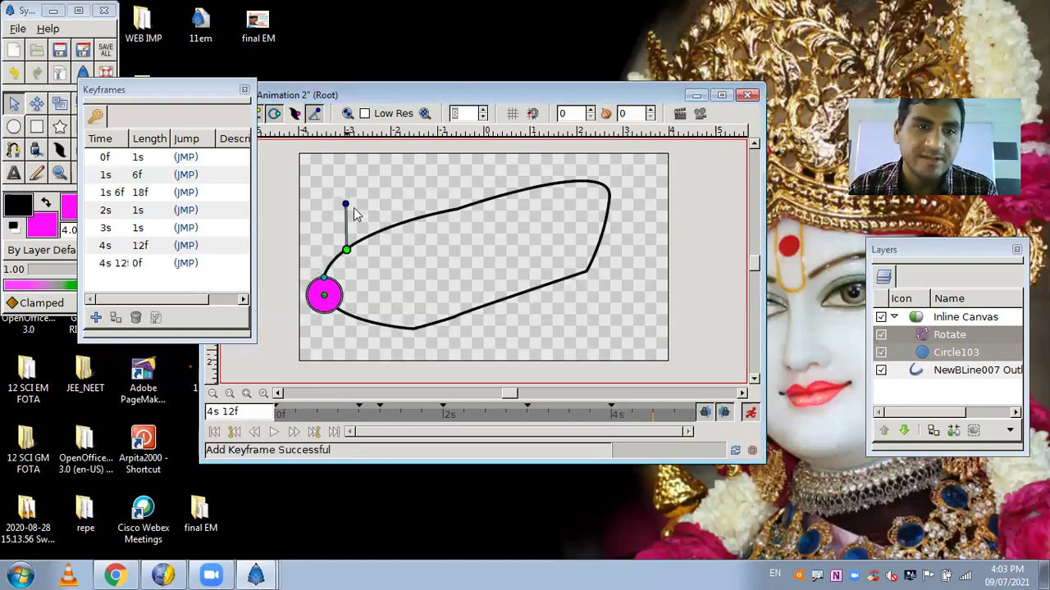
drag(348, 205, 387, 225)
drag(392, 275, 348, 251)
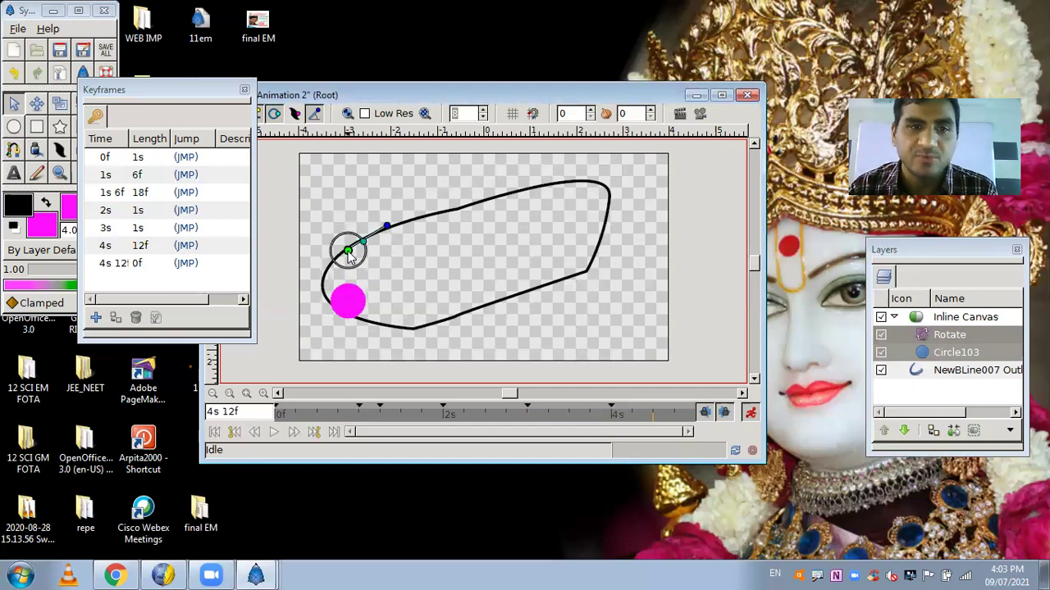
- Add a keyframe at 4s 23f and return the circle and Rotate origin to the path's top-middle start point, with the handle along the curve
click(693, 417)
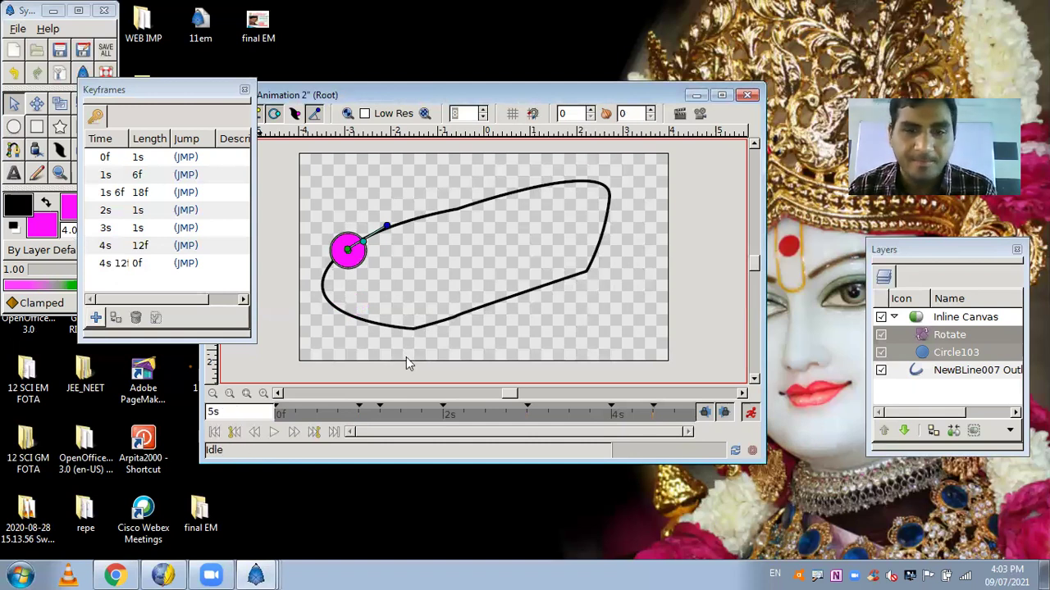
click(692, 413)
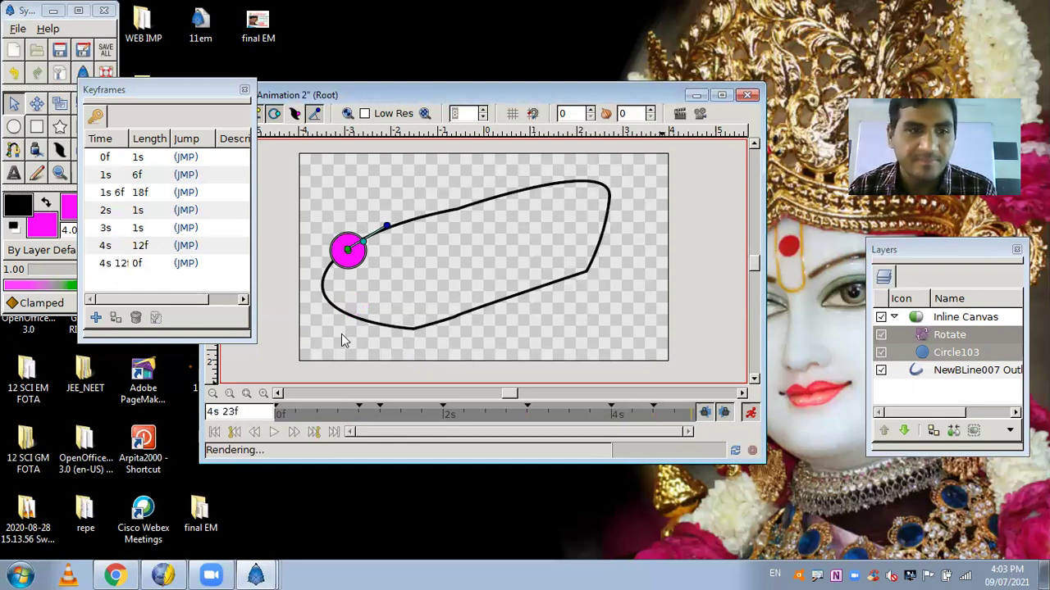
click(97, 318)
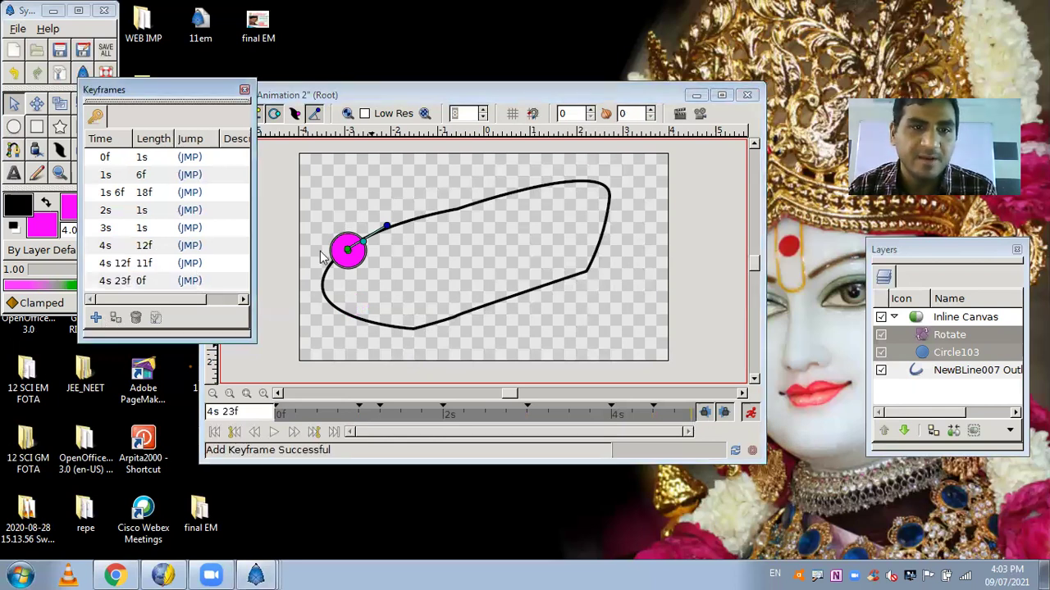
click(455, 207)
drag(451, 205, 445, 211)
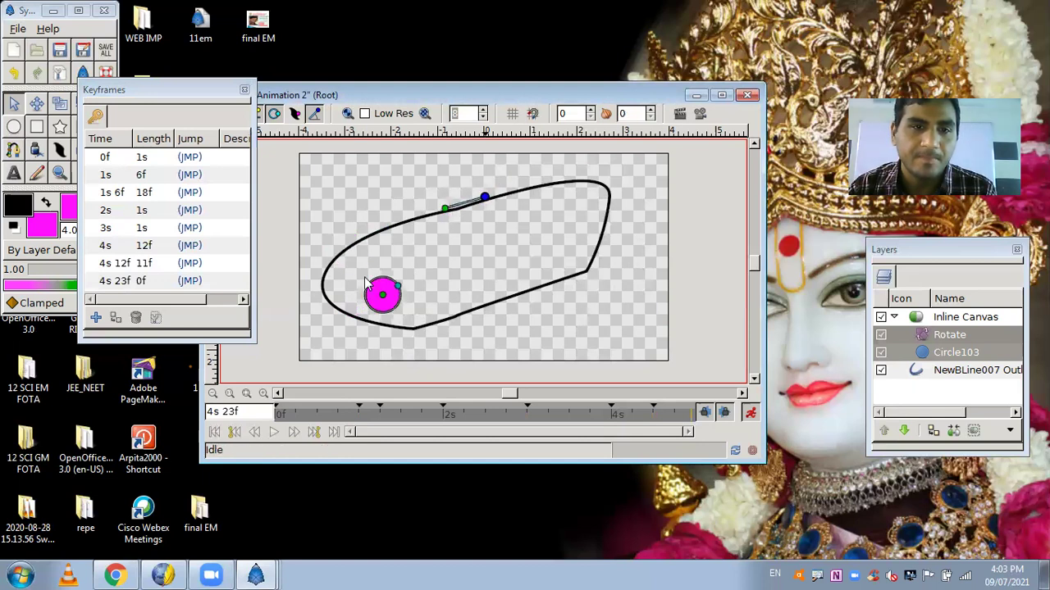
click(447, 214)
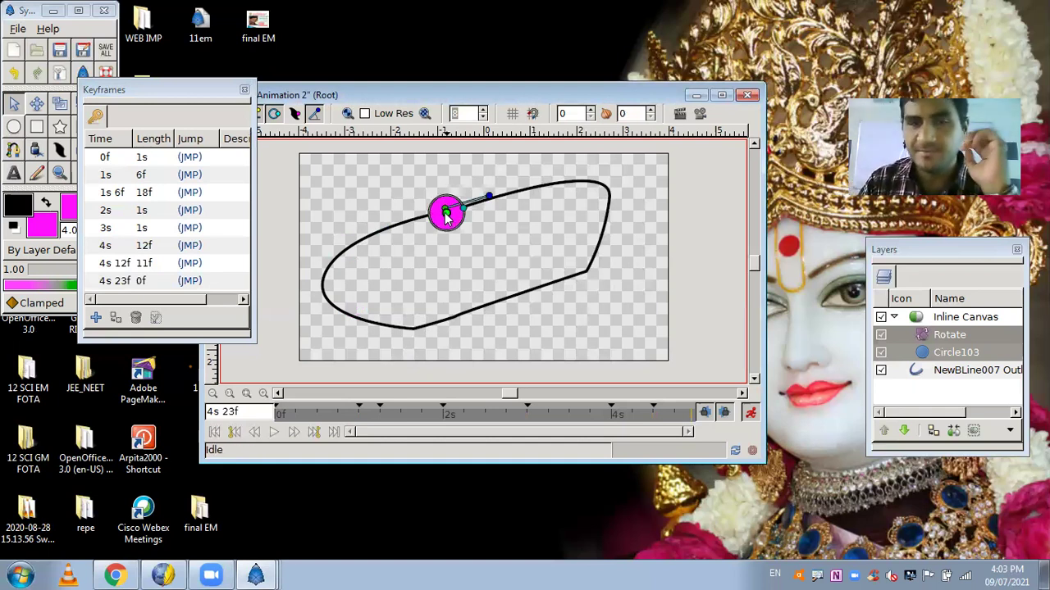
- Generate a preview of the animation with quality 0.50 and 12 FPS, and play it
click(214, 113)
mouse_move(262, 143)
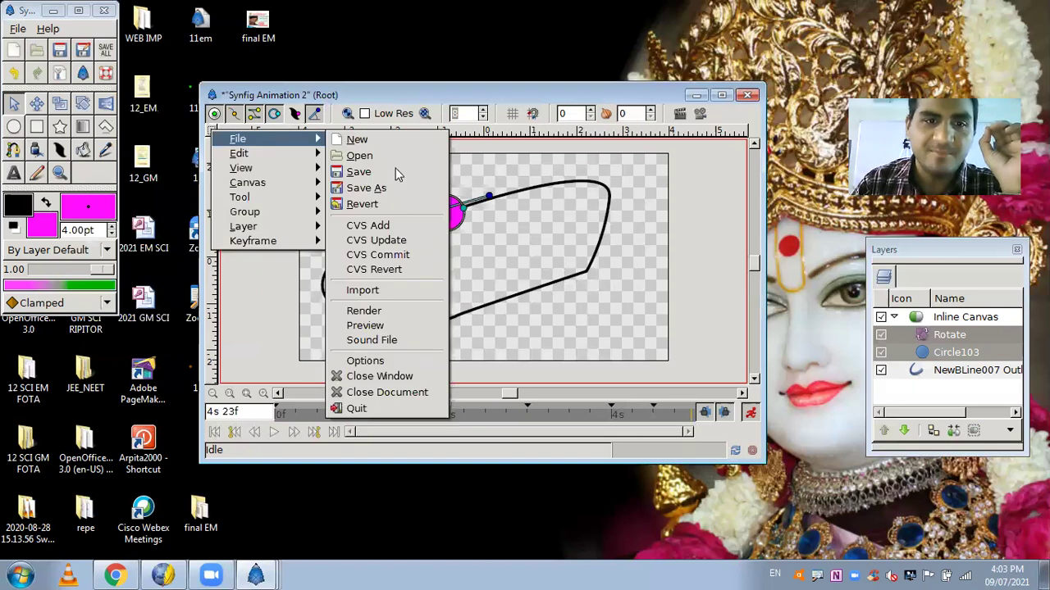
click(376, 325)
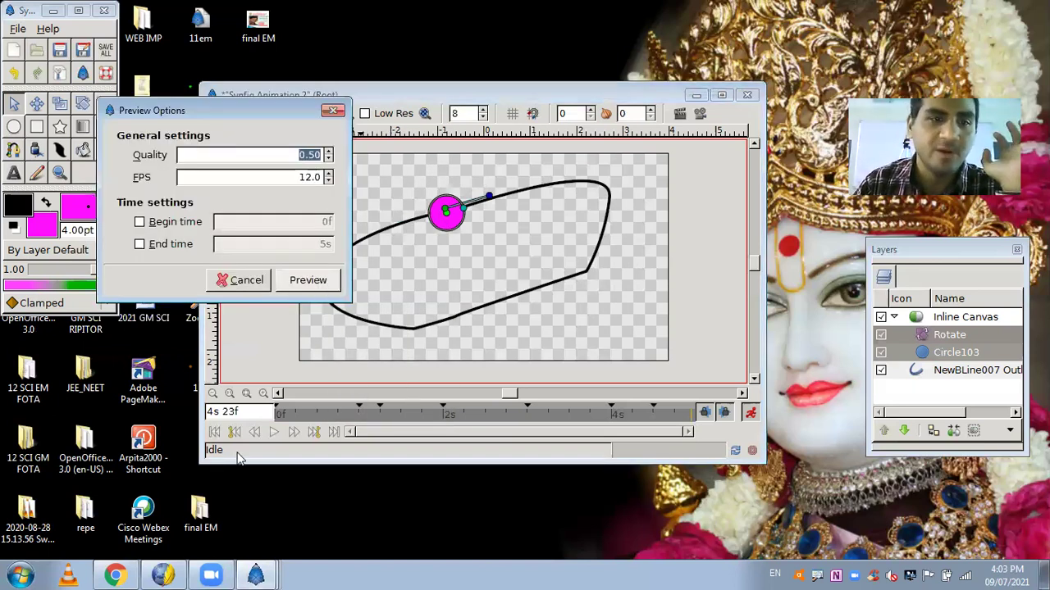
key(Return)
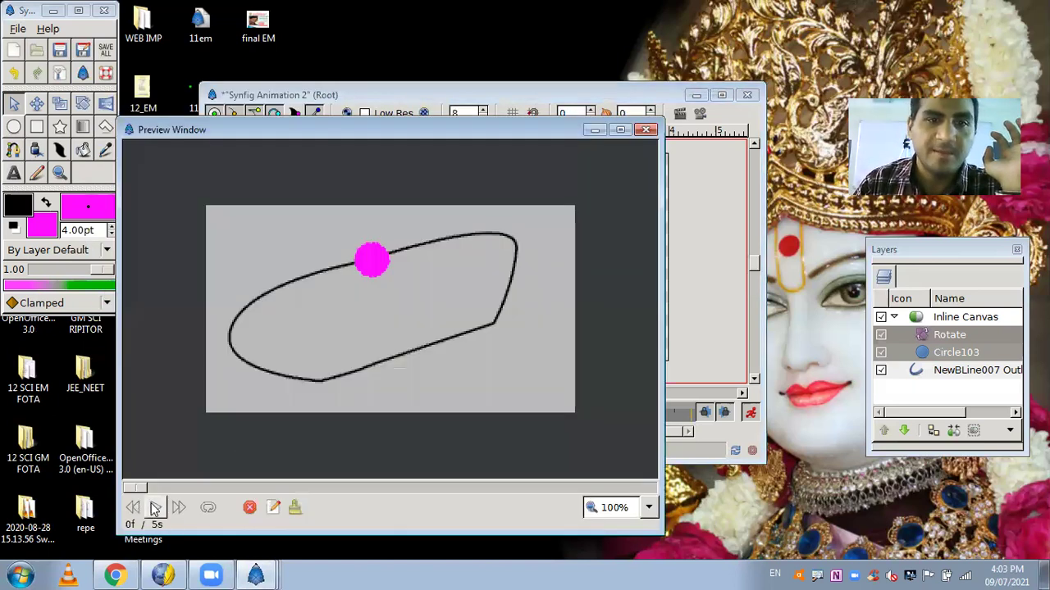
click(155, 508)
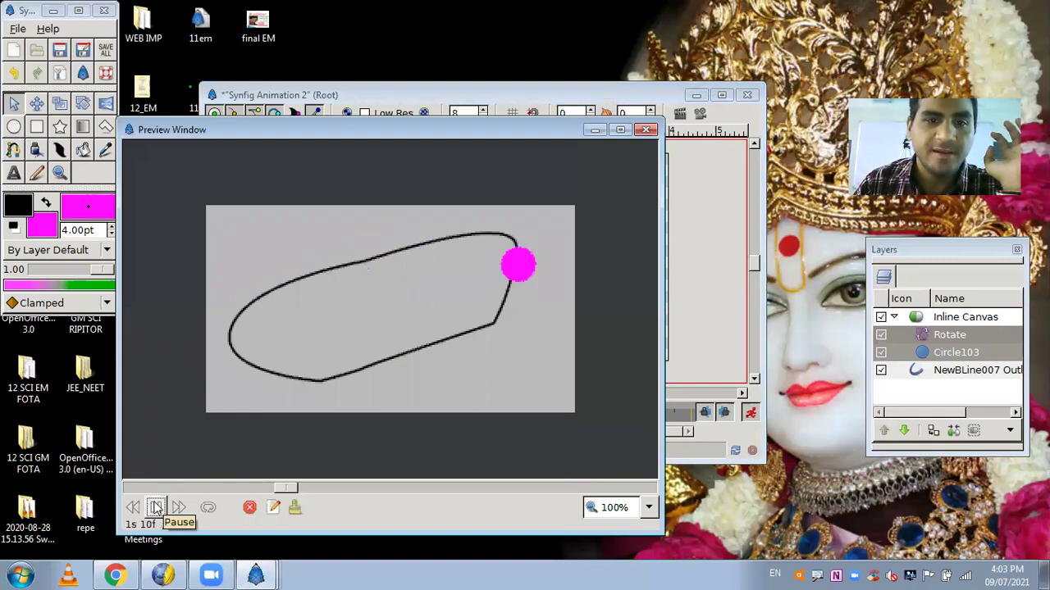